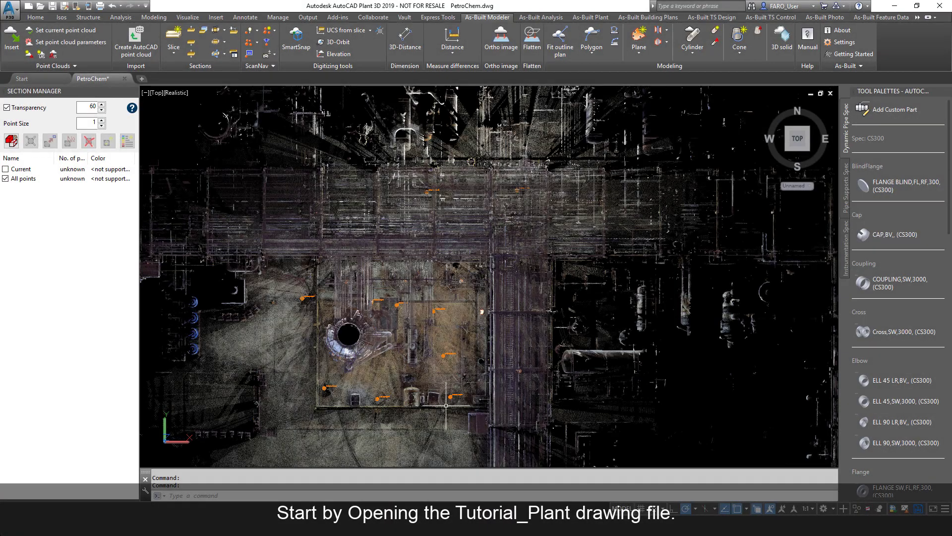
- Zoom window in on the pt1_isbl_s111 scan position
text(z)
key(Return)
text(w)
key(Return)
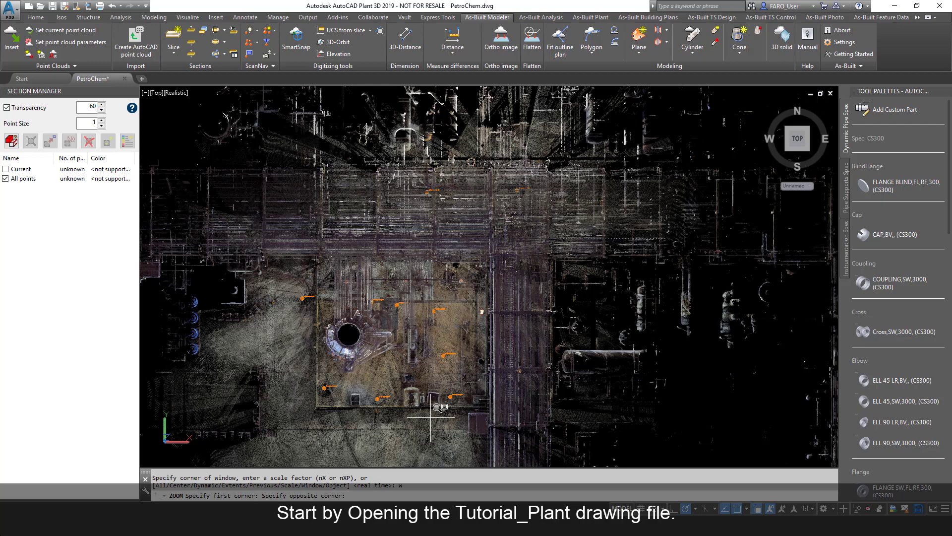
click(431, 418)
click(509, 367)
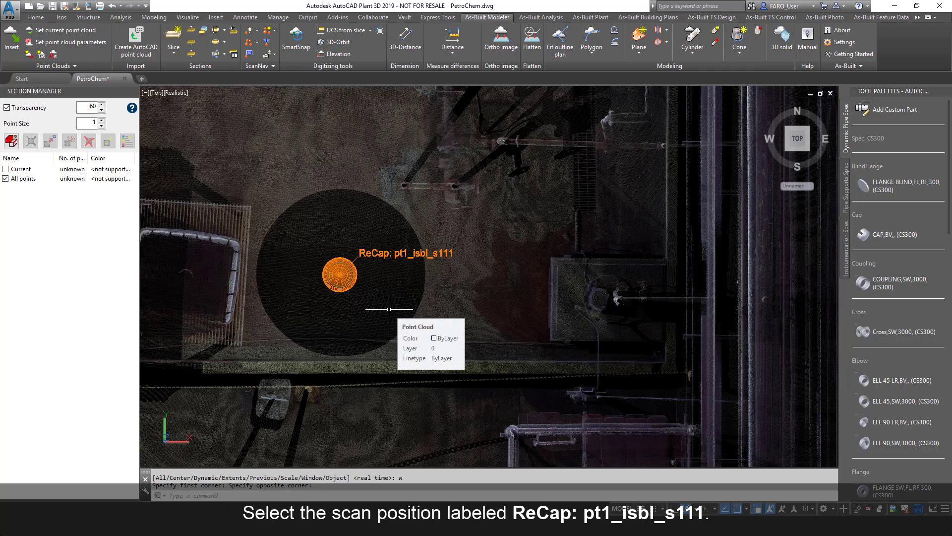
- Turn ScanNav on, view from scan label pt1_isbl_s111, and turn off point cloud Transparency
click(258, 33)
click(266, 49)
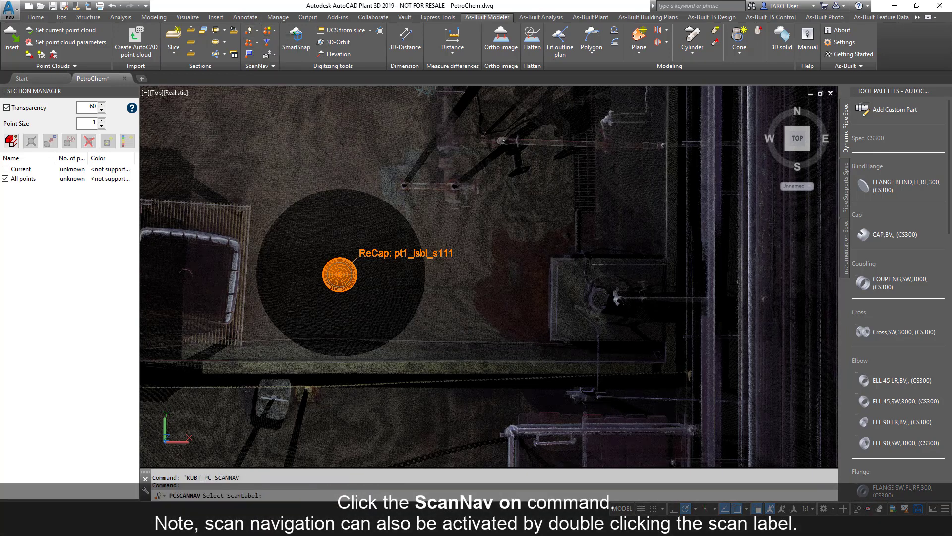
click(343, 266)
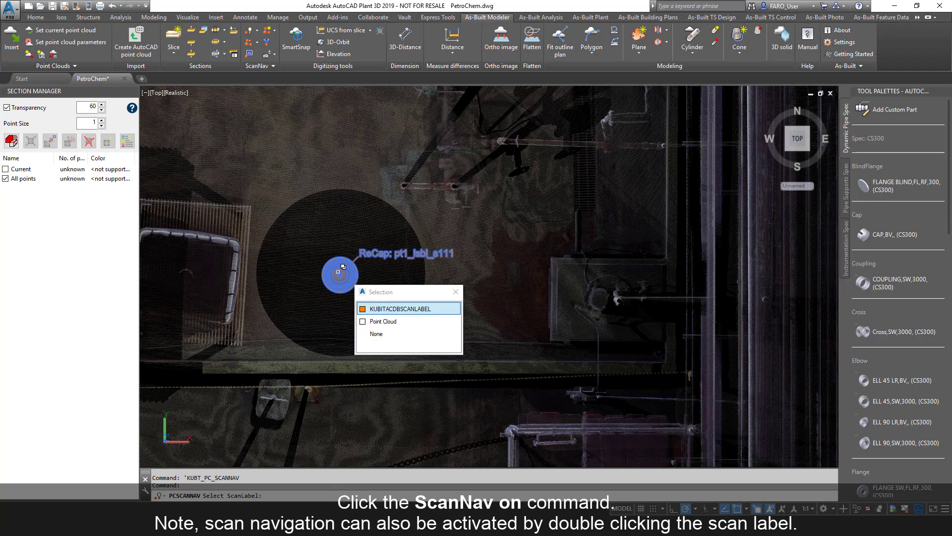
click(388, 309)
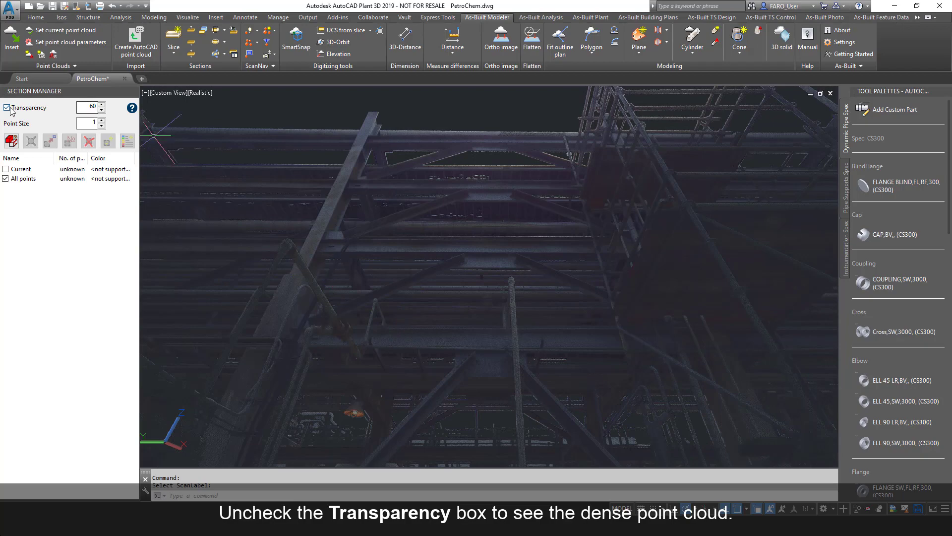
click(7, 108)
scroll(497, 244, up, 5)
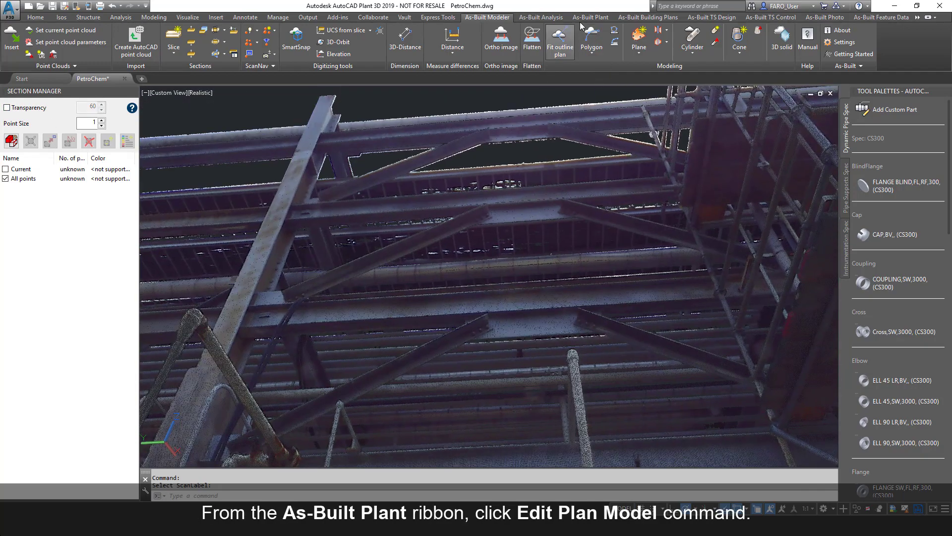
- In Edit Plant Model, move all STEEL catalog profiles into the CS300 active set and confirm
click(594, 18)
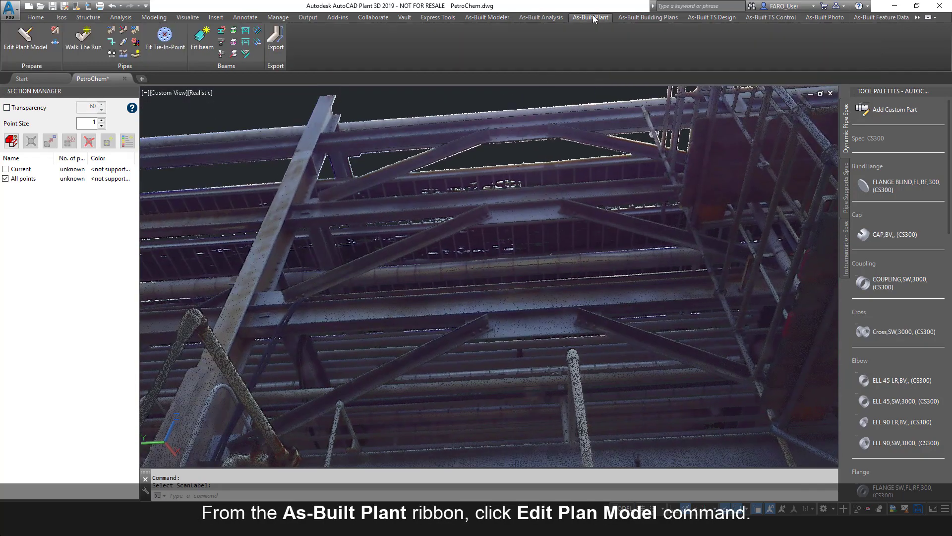
click(22, 41)
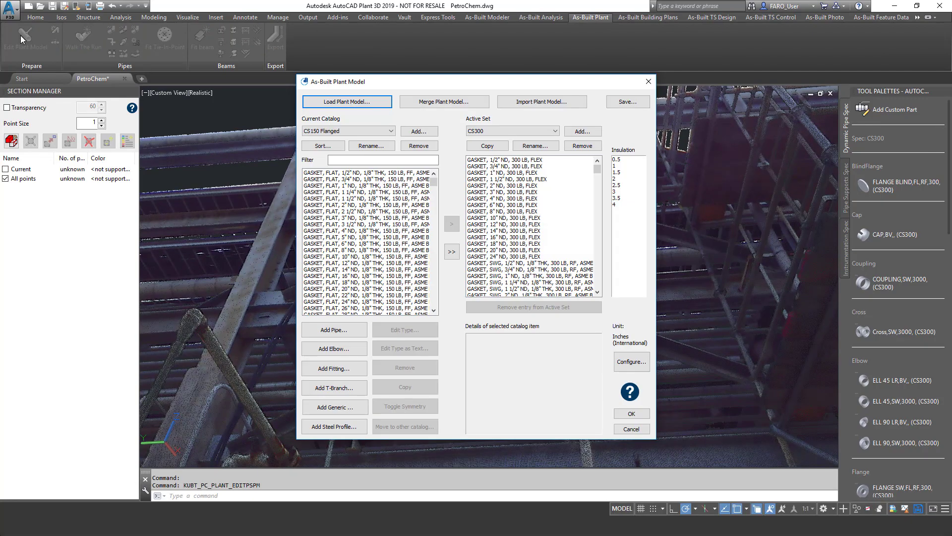
drag(597, 168, 605, 289)
click(347, 131)
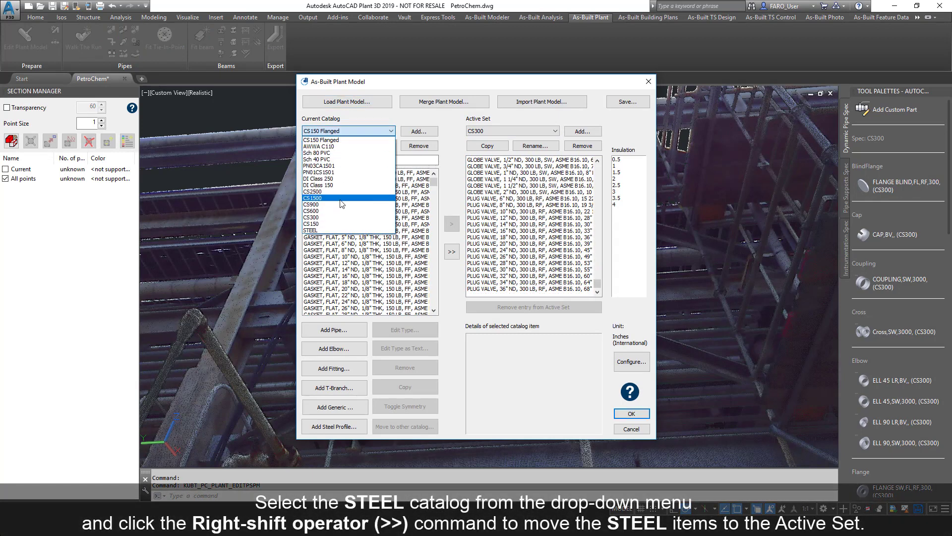
click(312, 232)
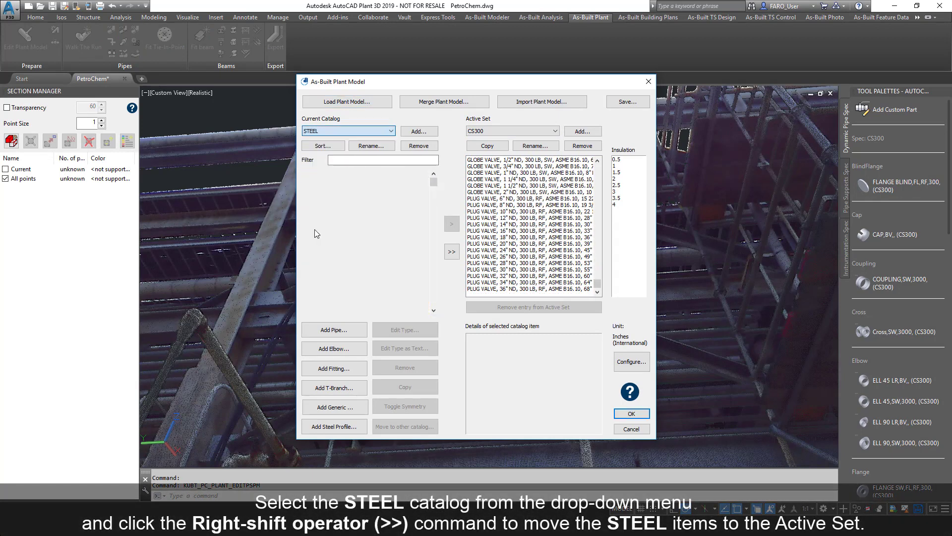
click(452, 252)
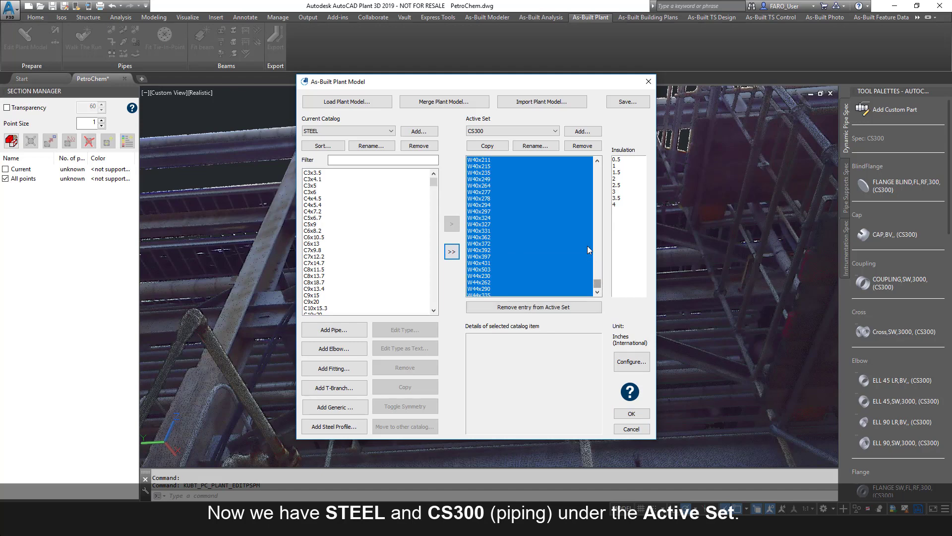
click(637, 414)
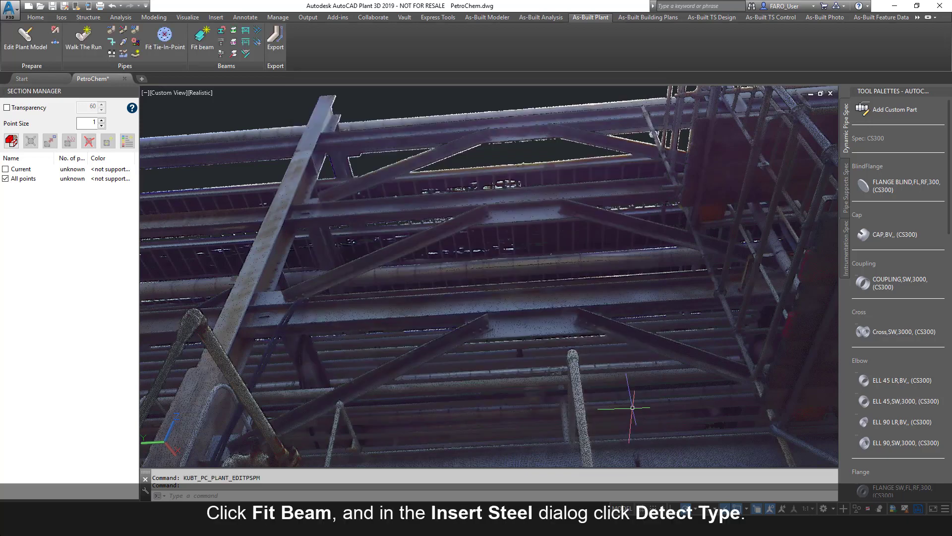
- Fit a beam on the left diagonal member, detecting its size as W14x74, and insert it
click(202, 44)
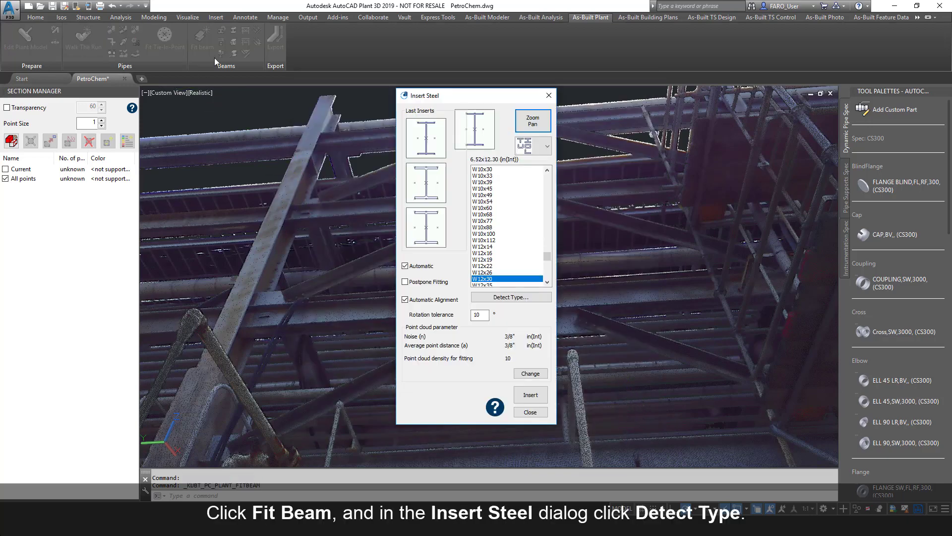
click(516, 297)
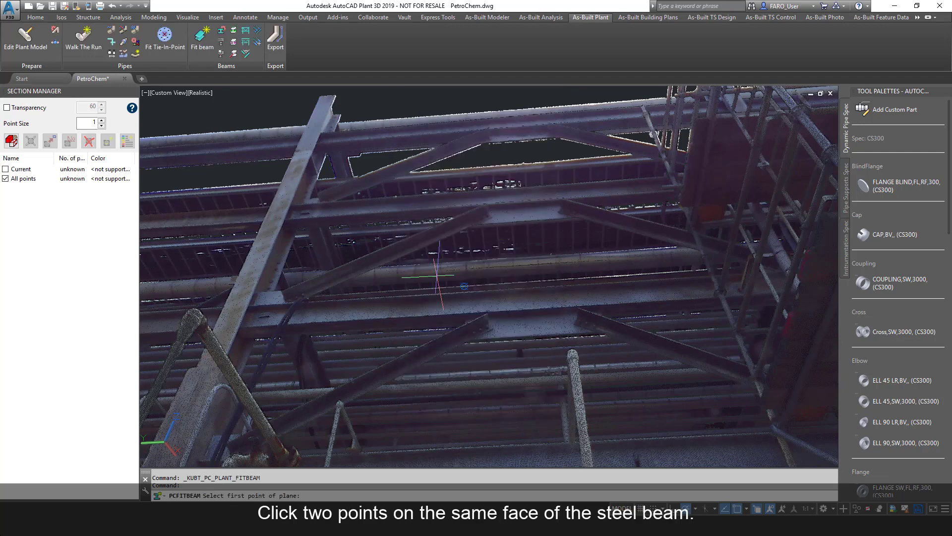
click(257, 259)
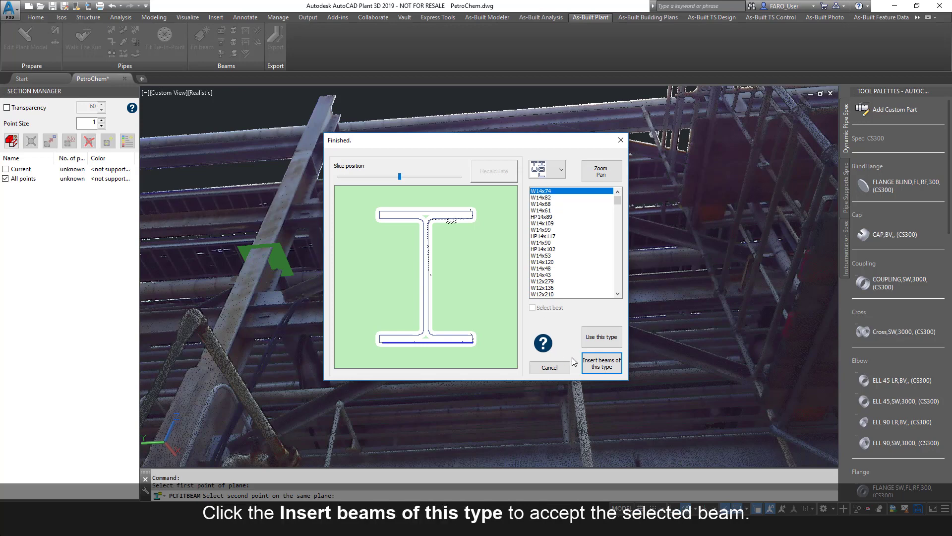
click(603, 365)
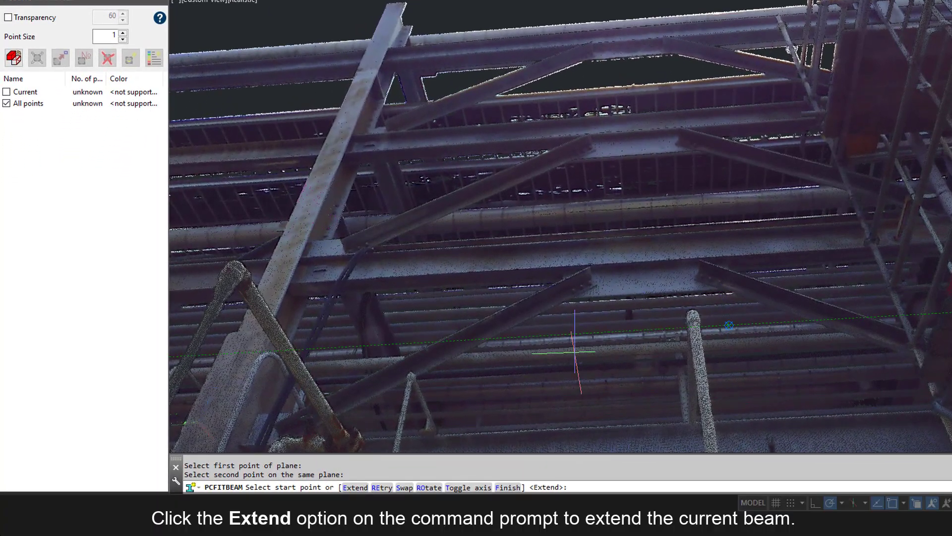
- Extend the W14x74 beam to its lower and upper end points and finish placement
click(355, 488)
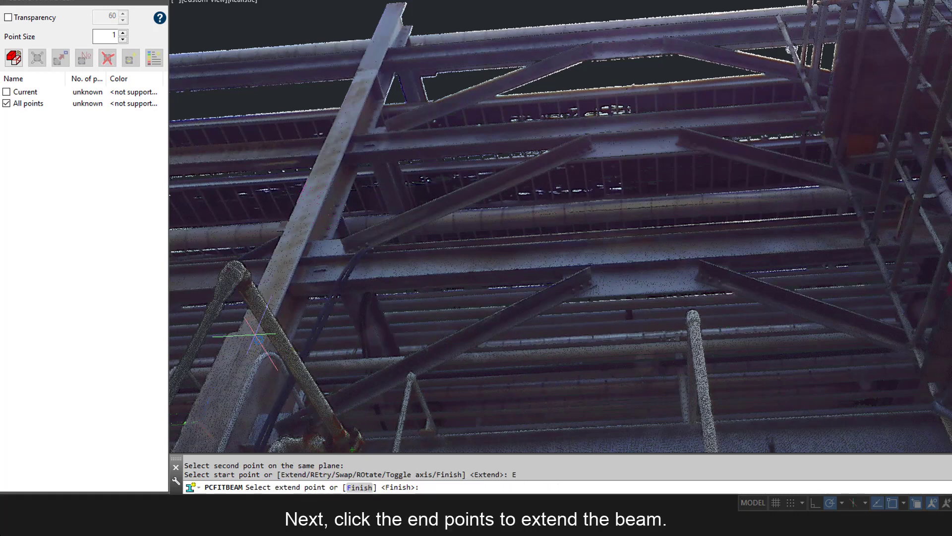
click(248, 330)
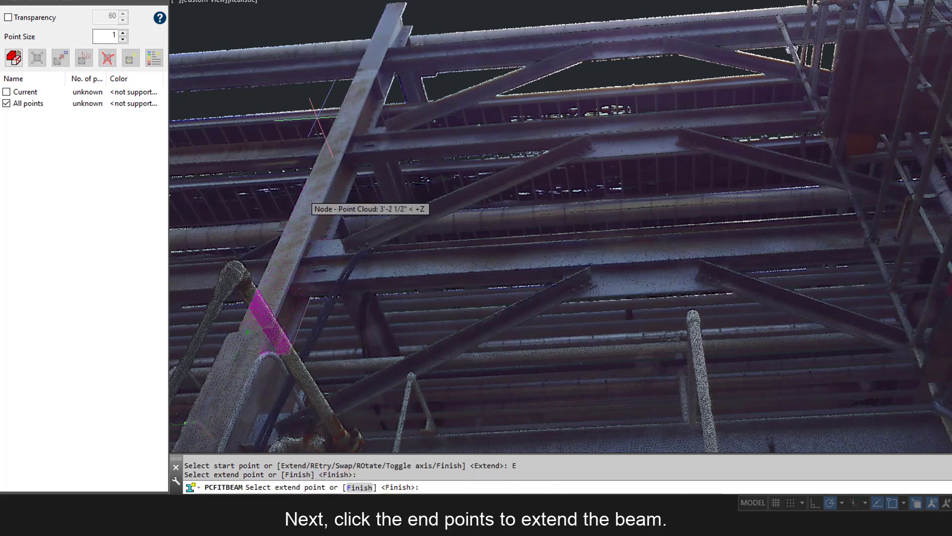
click(391, 5)
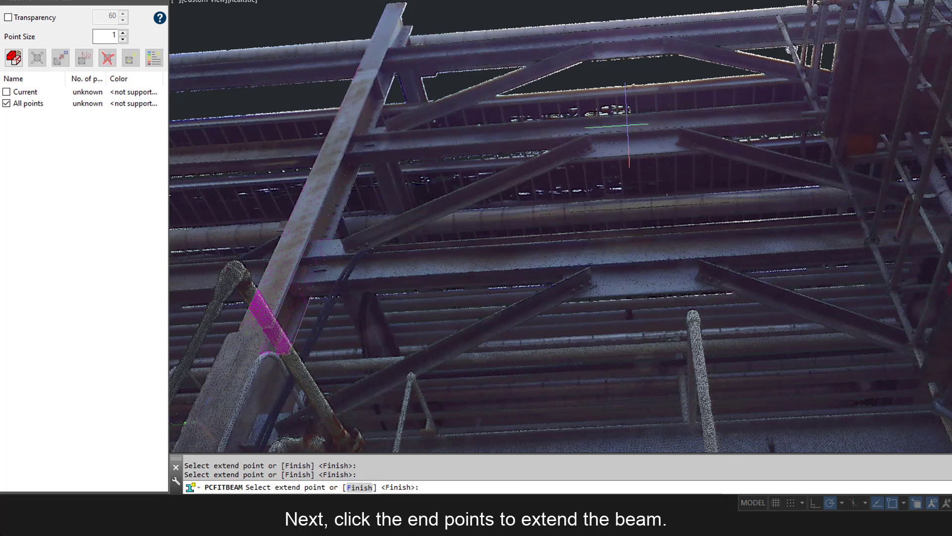
click(359, 487)
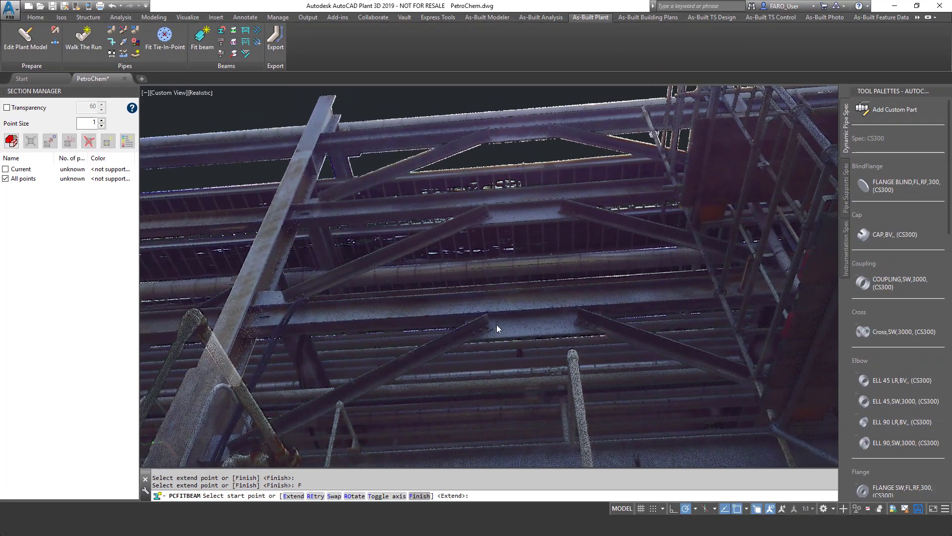
text(F)
key(Return)
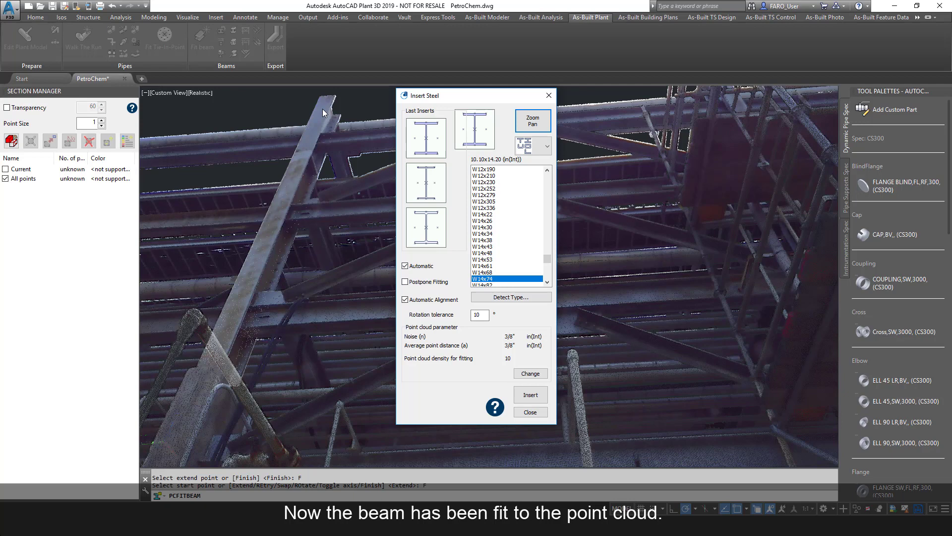
- Detect the horizontal beam's section, erasing stray points and refitting the profile
click(514, 297)
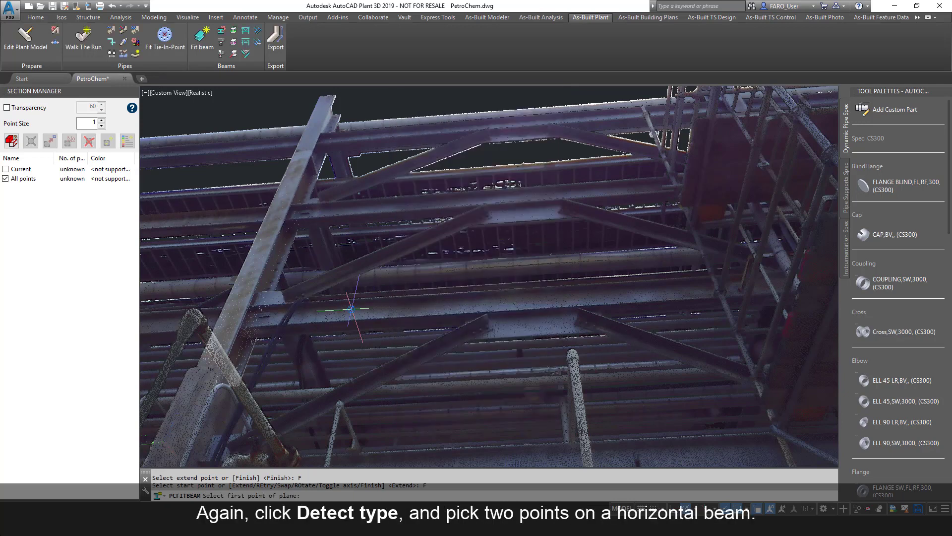
click(353, 309)
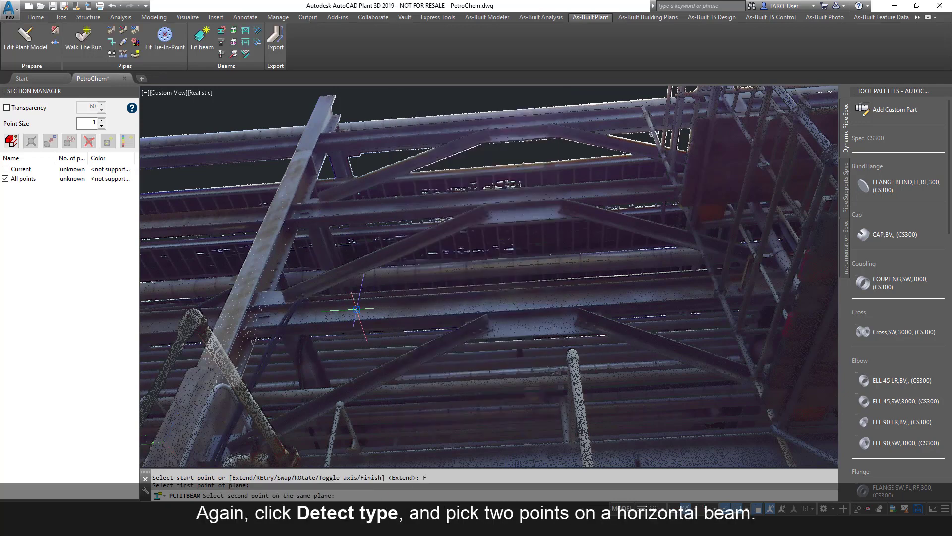
click(468, 311)
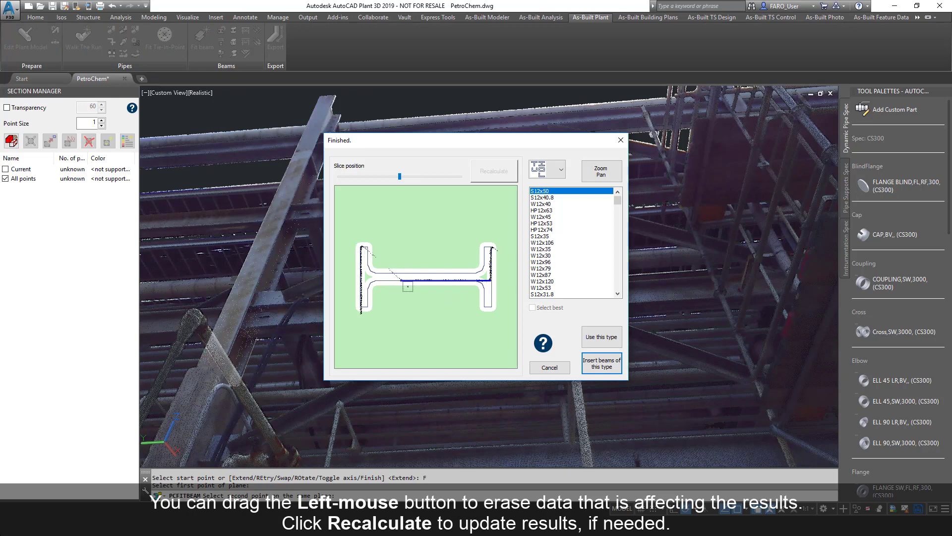
drag(368, 253, 383, 263)
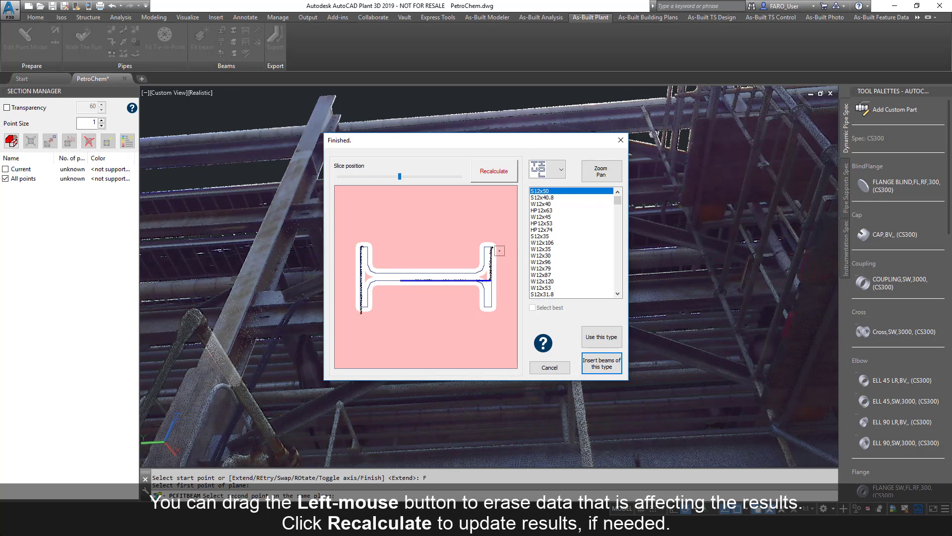
click(494, 171)
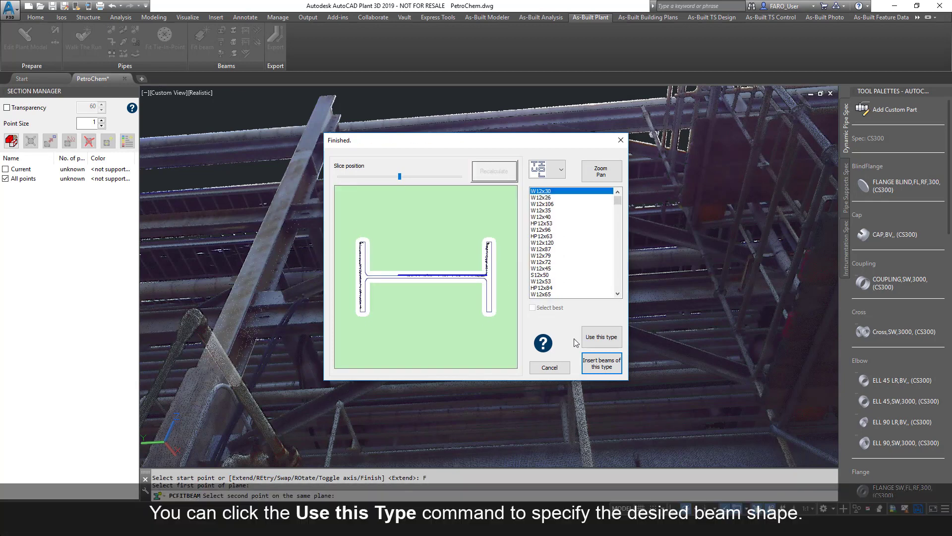
- Place W12x30 beams along the horizontal members between picked end points, then close Insert Steel
click(602, 337)
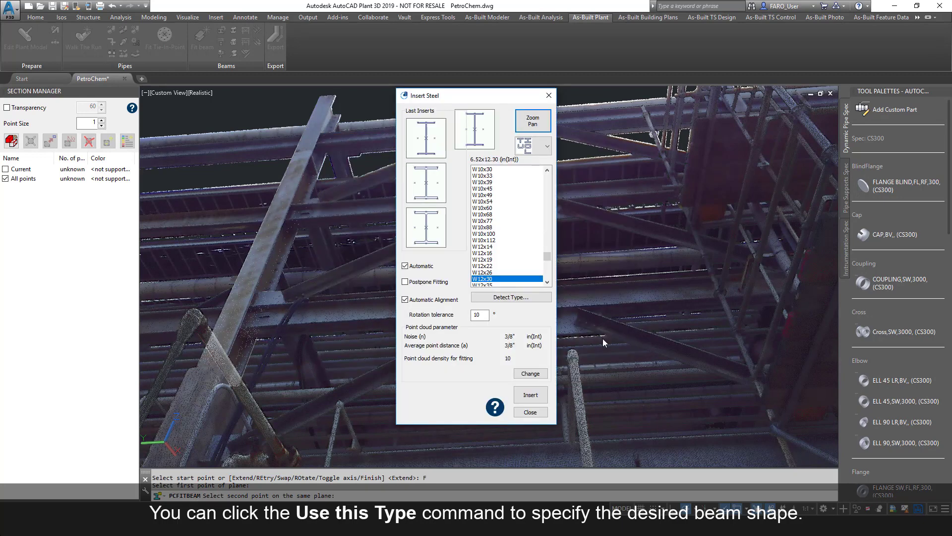
click(534, 397)
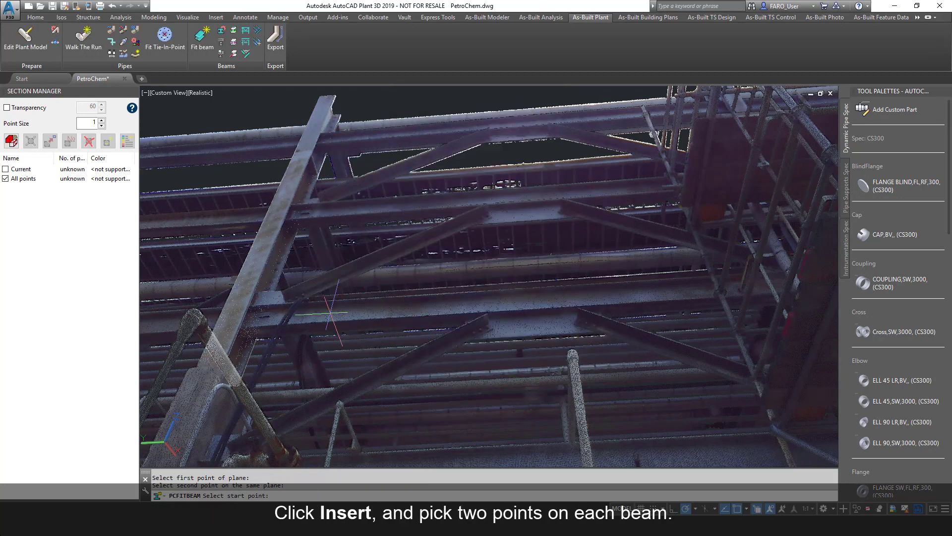
click(666, 291)
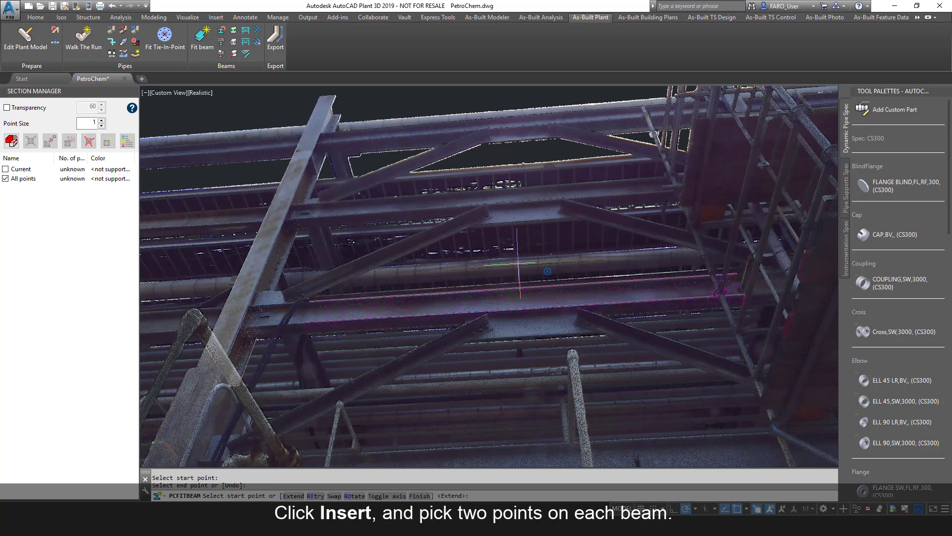
click(350, 208)
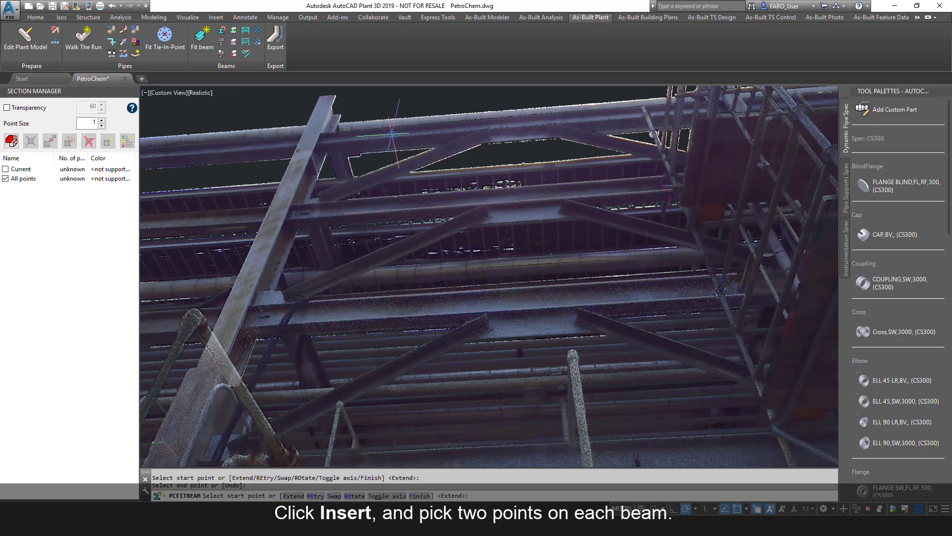
click(621, 116)
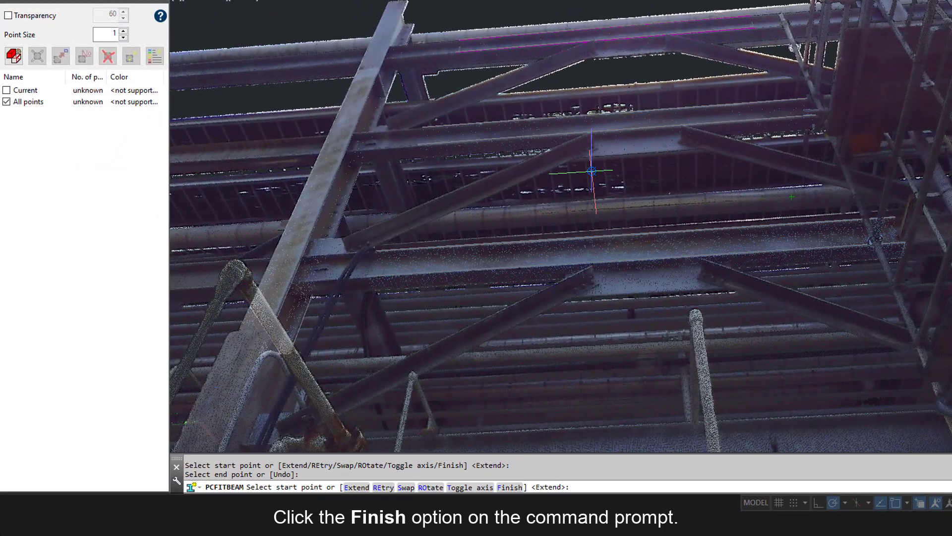
click(510, 488)
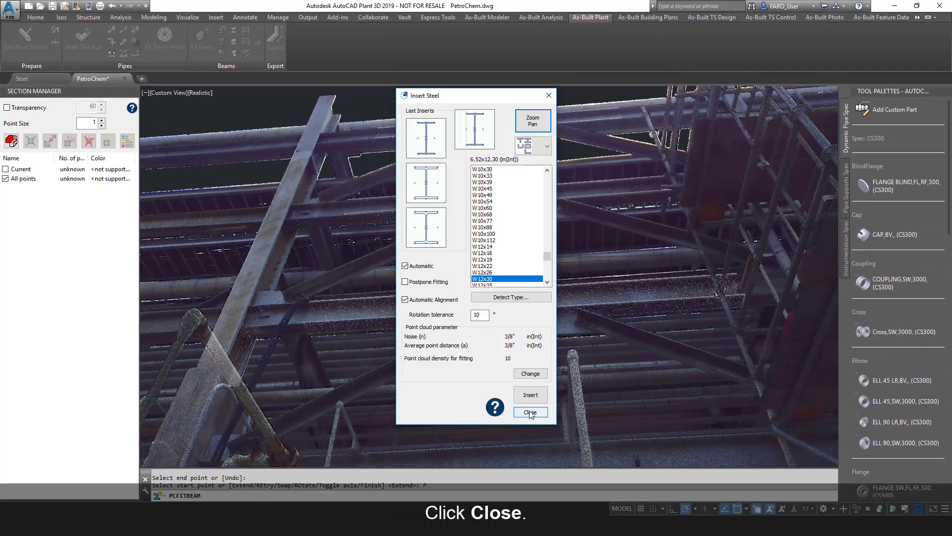
click(530, 412)
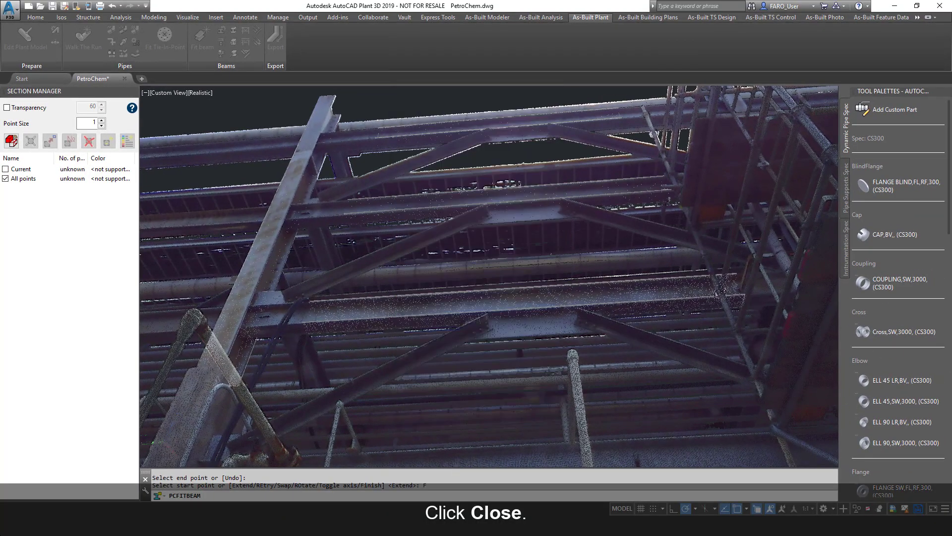
- Make the cloud transparent and extend the top, middle and lower beams to the vertical beam
click(7, 108)
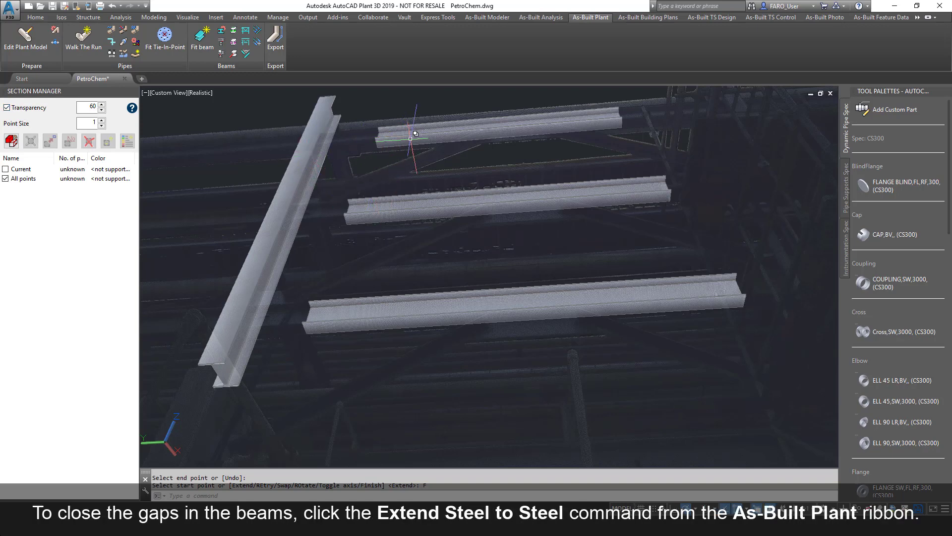
click(257, 30)
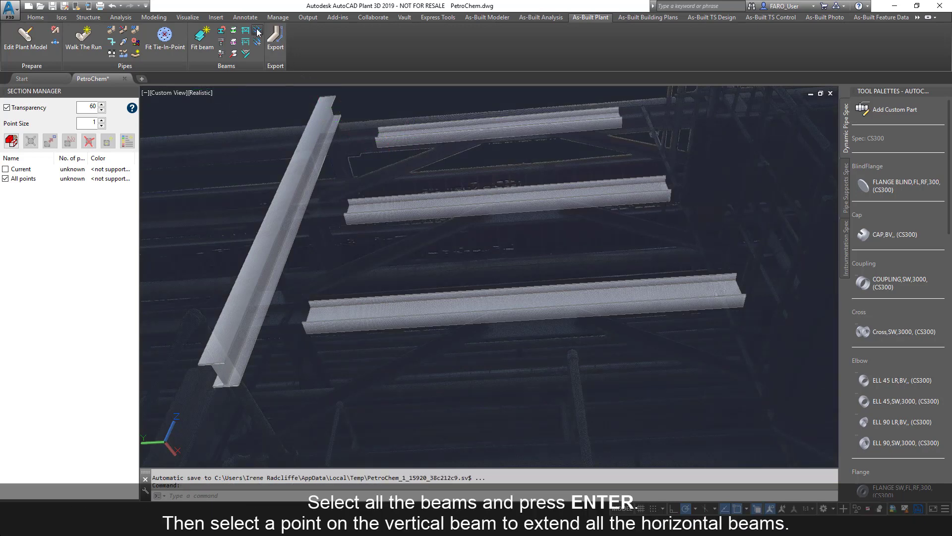
click(417, 133)
click(434, 214)
click(440, 253)
click(429, 310)
click(443, 346)
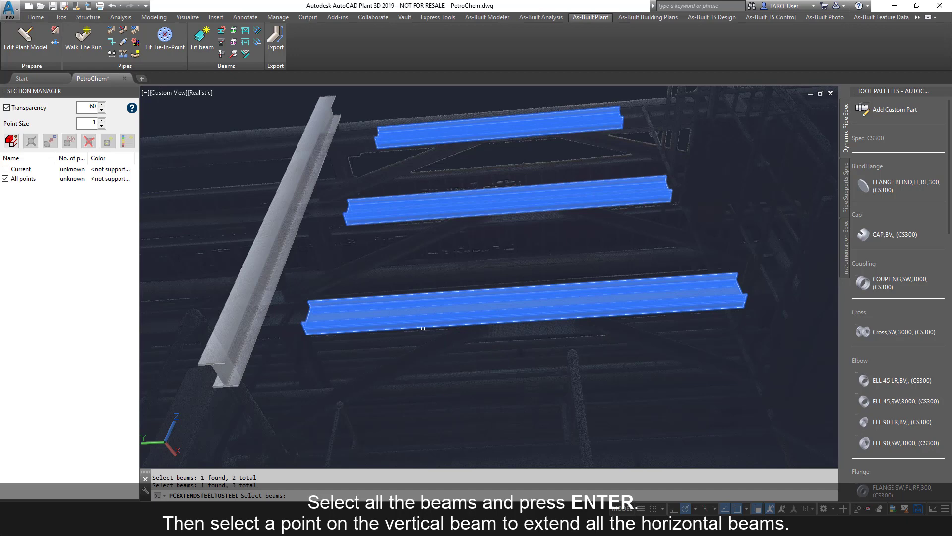
key(Return)
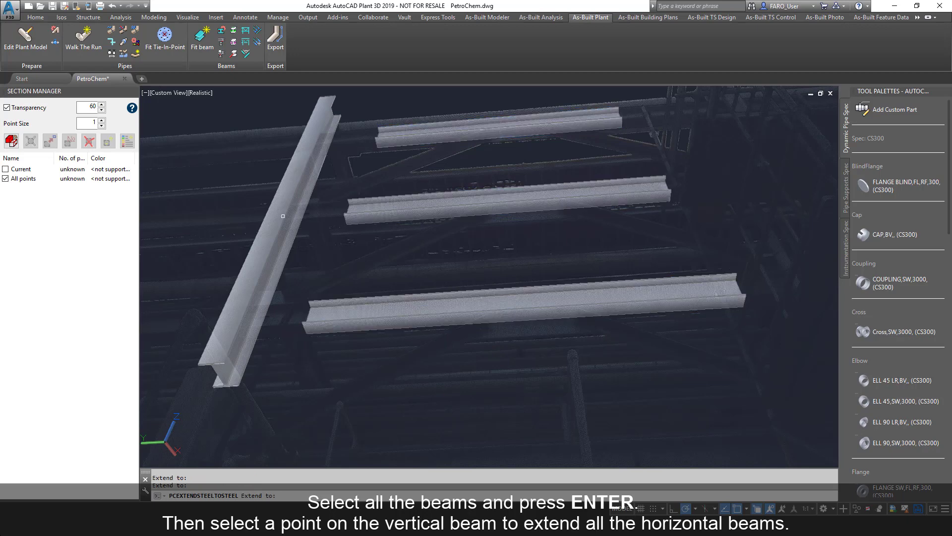
click(247, 313)
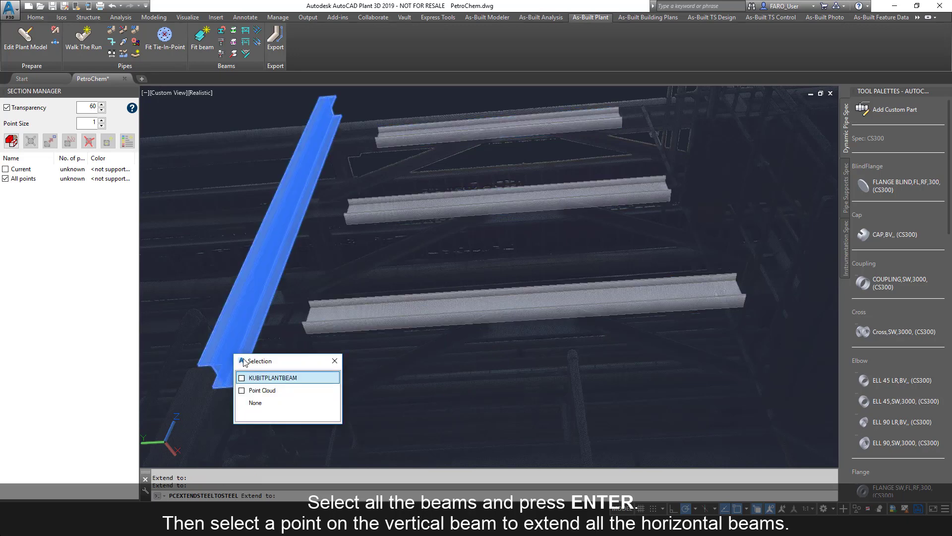
click(253, 377)
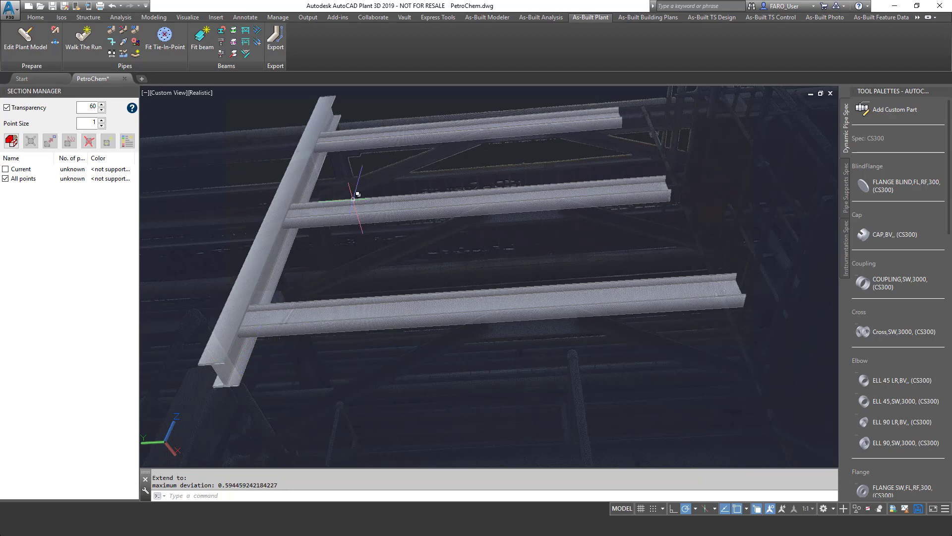
- Select the three horizontal beams and the vertical beam of the frame
click(421, 131)
click(468, 173)
click(459, 256)
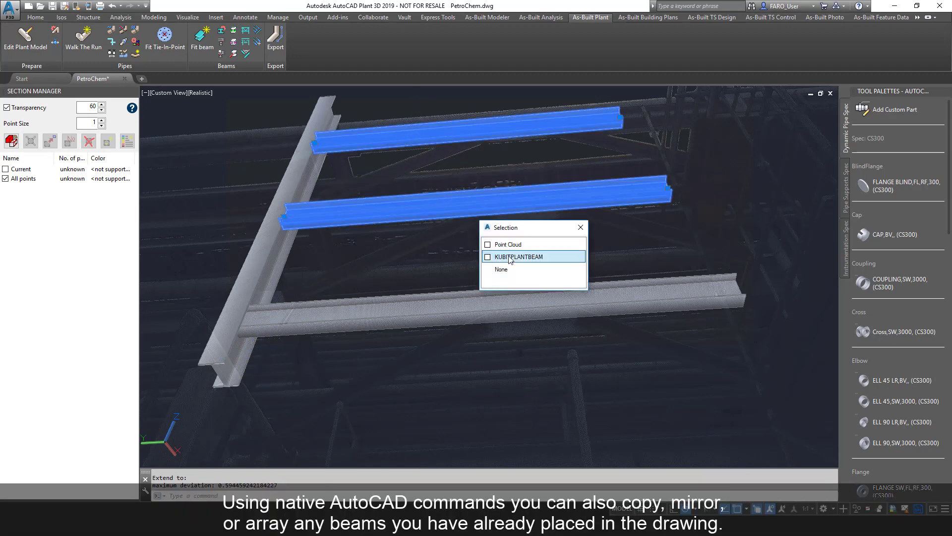
click(520, 304)
key(Return)
click(311, 279)
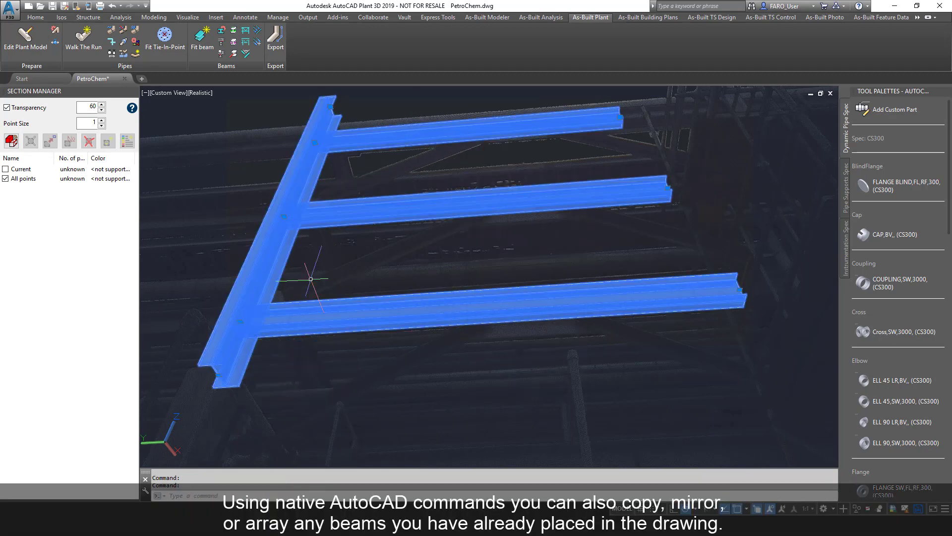
- Copy the selected frame from the beam top onto the neighbouring structure
right_click(345, 137)
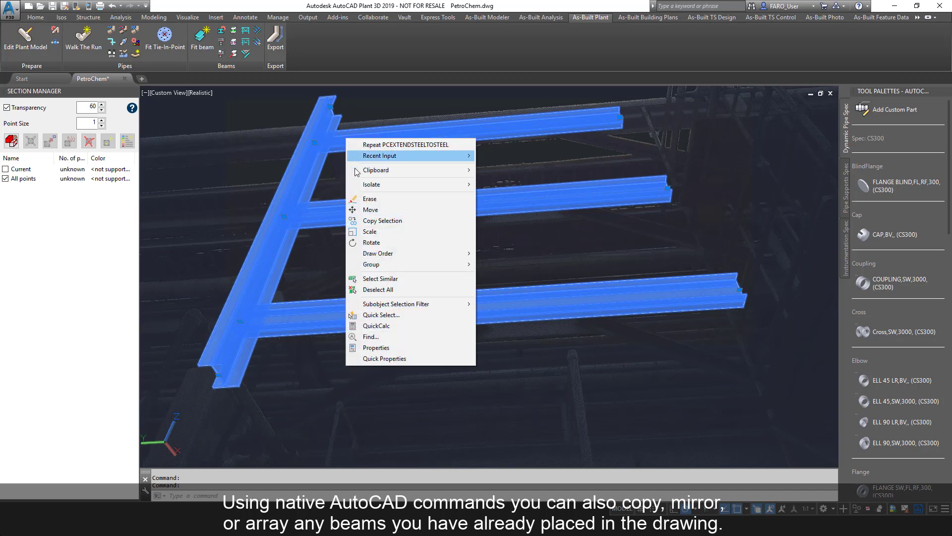
click(373, 222)
click(323, 98)
scroll(324, 98, up, 5)
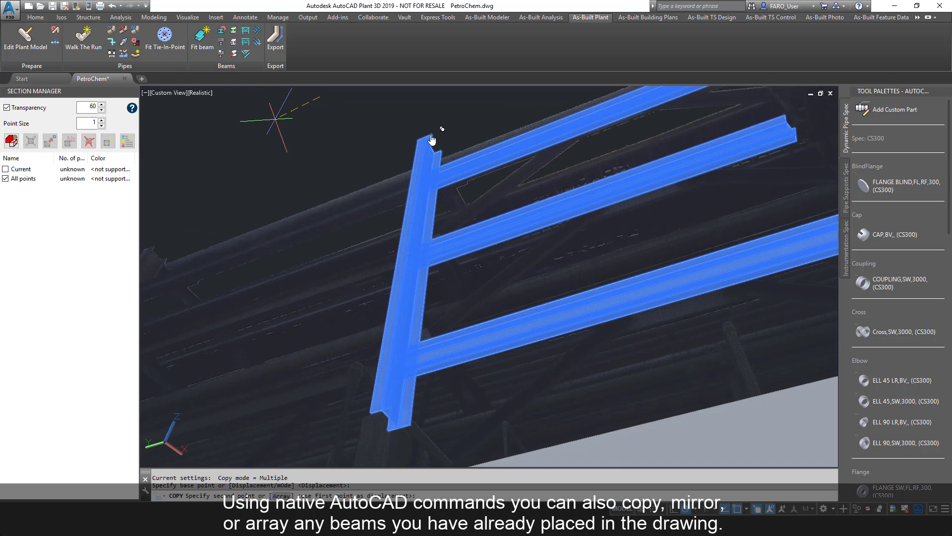
click(196, 263)
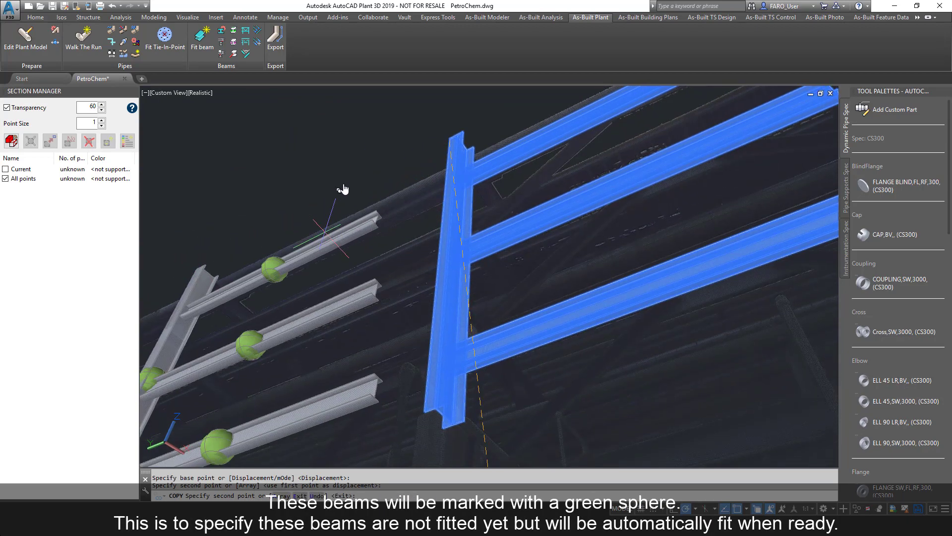
middle_drag(340, 192, 362, 174)
middle_drag(380, 240, 381, 237)
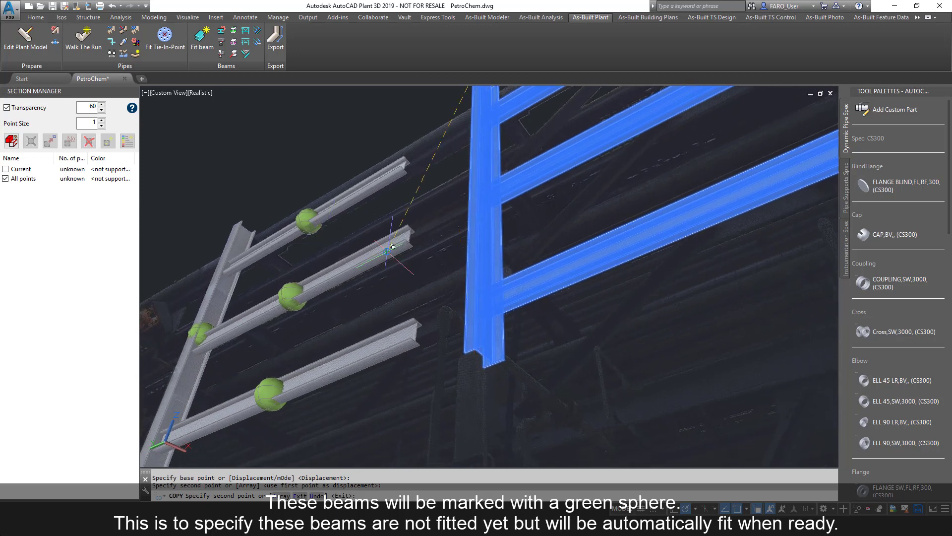
key(Escape)
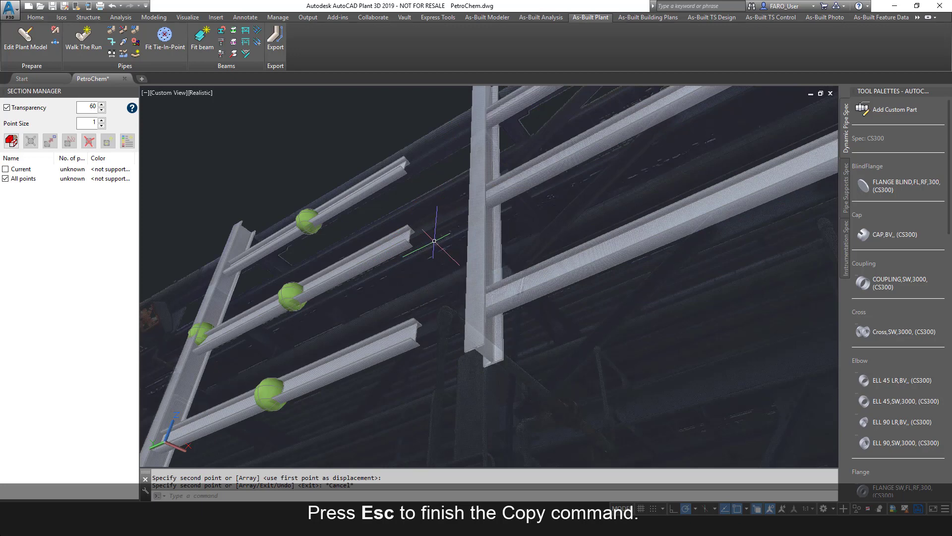
- Run Fit Beam and confirm adjusting the 4 postponed copied beams to the cloud
click(204, 44)
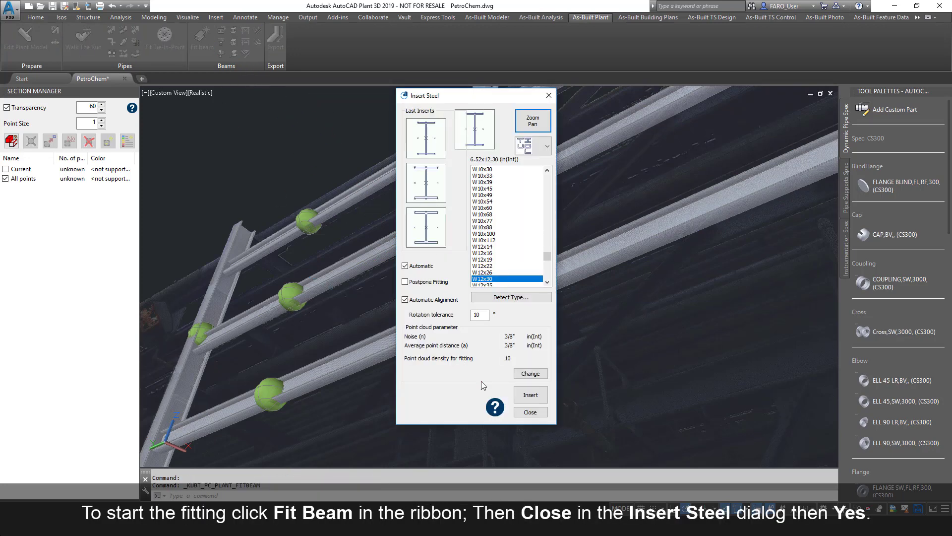
click(530, 412)
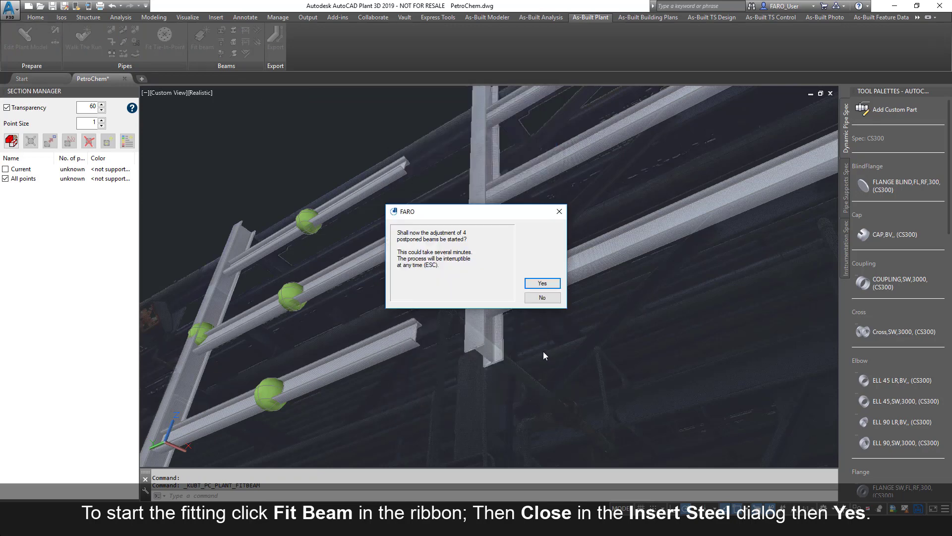
click(543, 284)
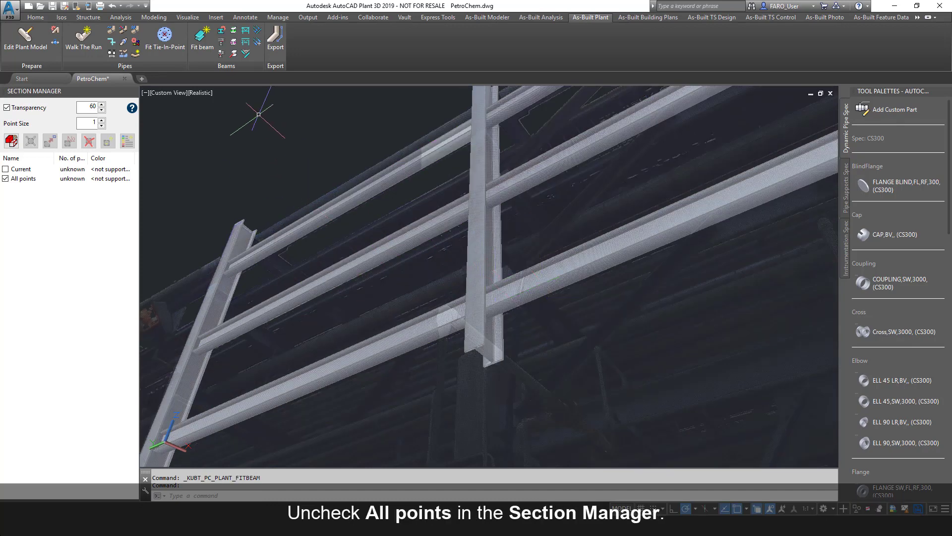
- Hide the point cloud and extend the three horizontal beams to the left column
click(5, 179)
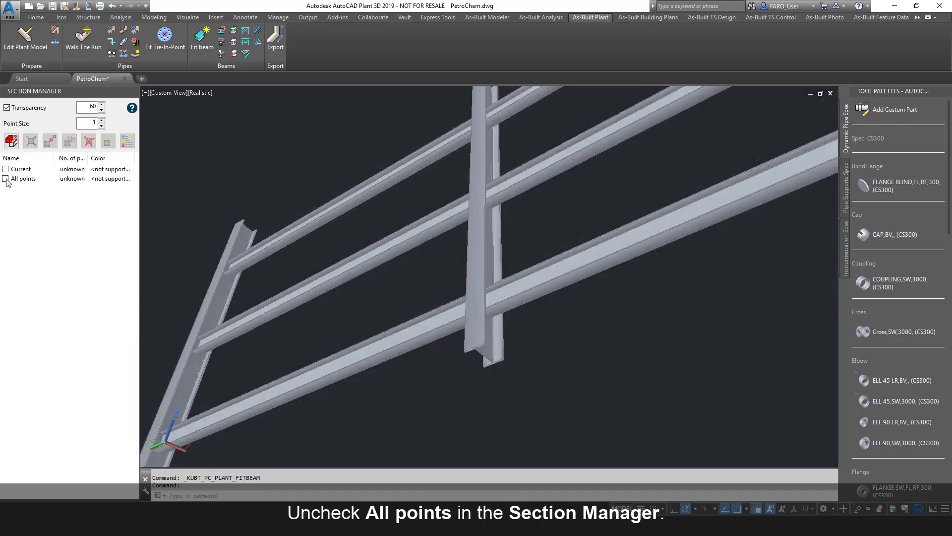
click(258, 31)
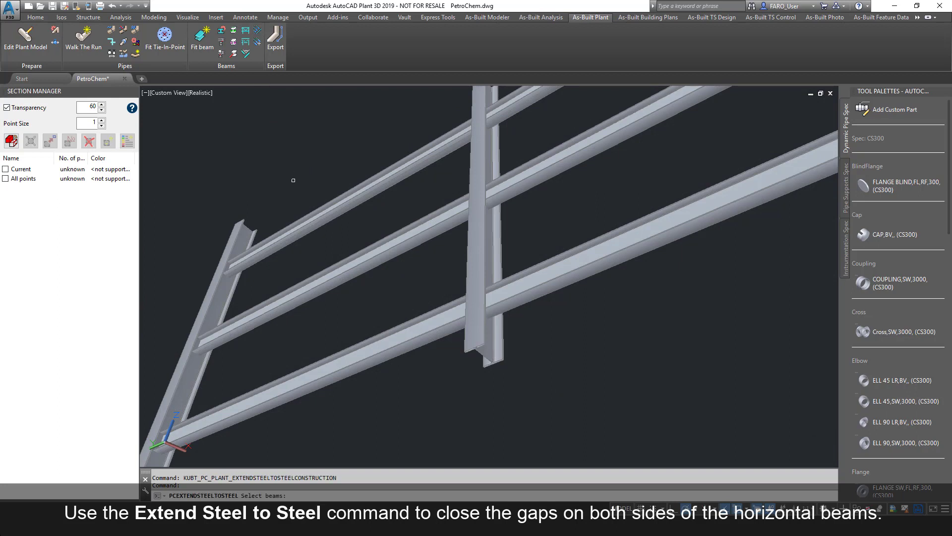
click(308, 222)
click(238, 326)
click(221, 399)
key(Return)
click(193, 384)
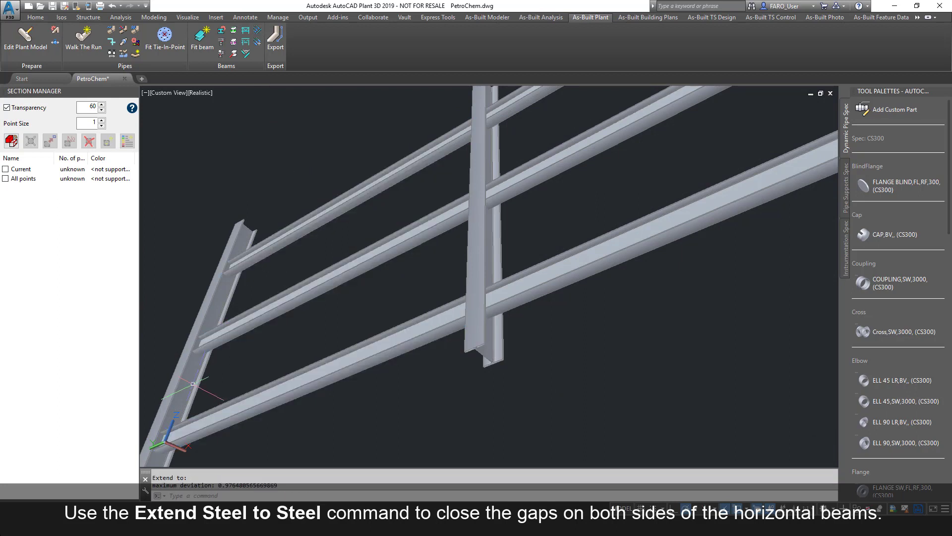
- Extend the bottom, middle and upper beams on the other side to their column
click(424, 344)
click(446, 212)
click(457, 136)
key(Return)
click(478, 171)
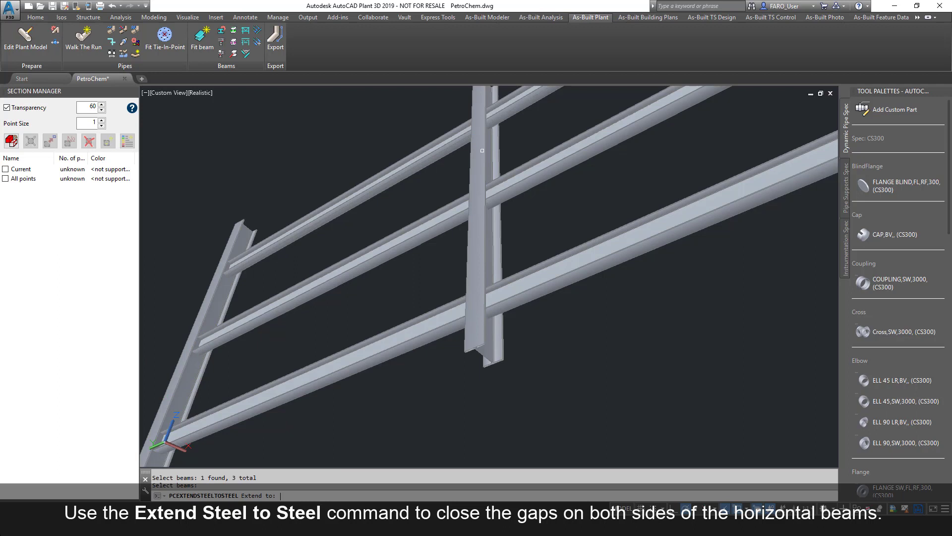
- Turn ScanNav off and hide the scan labels, then inspect the beam junctions
click(503, 18)
click(257, 31)
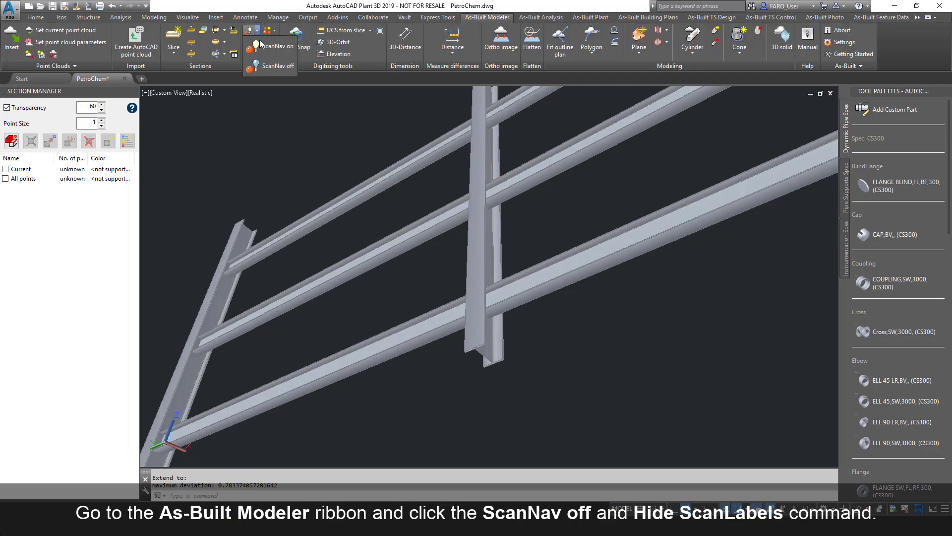
click(275, 67)
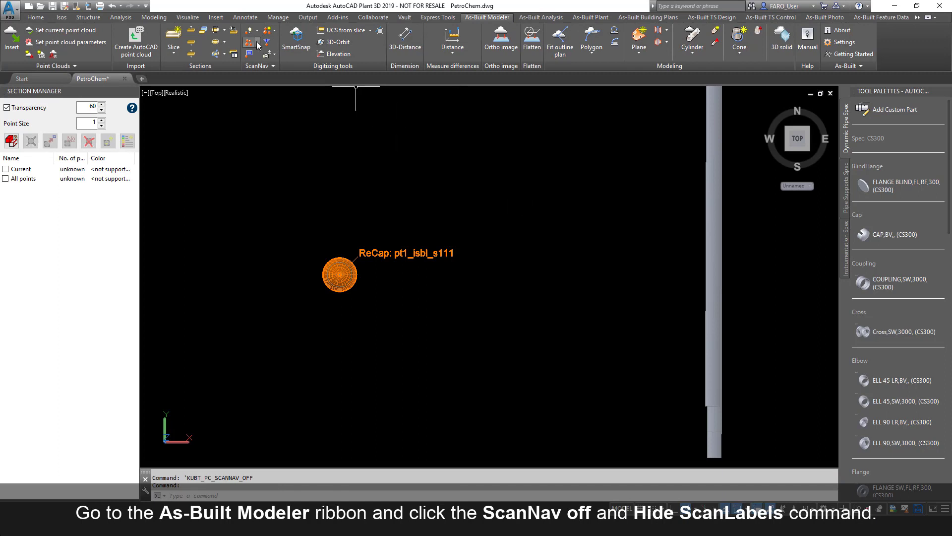
click(258, 44)
click(270, 80)
middle_drag(741, 252, 453, 243)
scroll(466, 257, up, 2)
scroll(453, 243, up, 3)
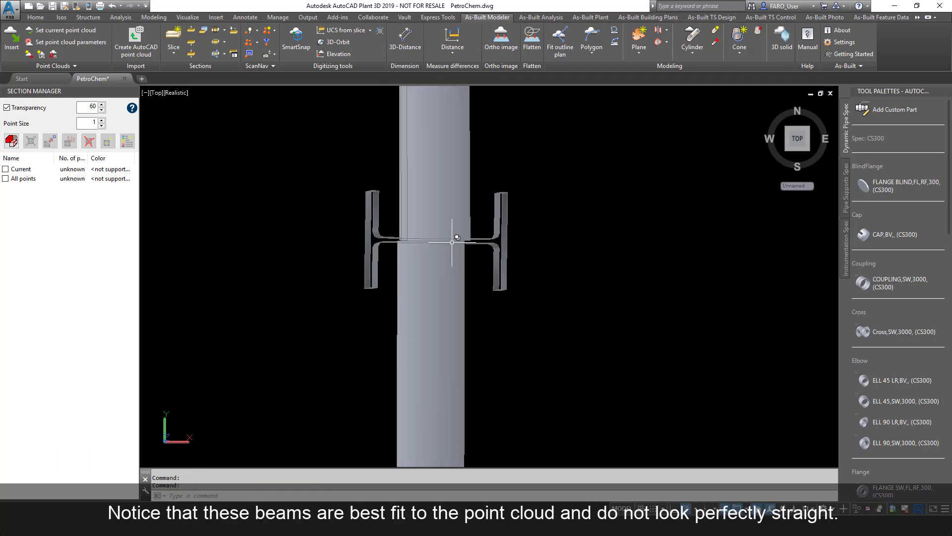
scroll(451, 242, down, 4)
shift+middle_drag(452, 242, 493, 275)
scroll(493, 274, down, 3)
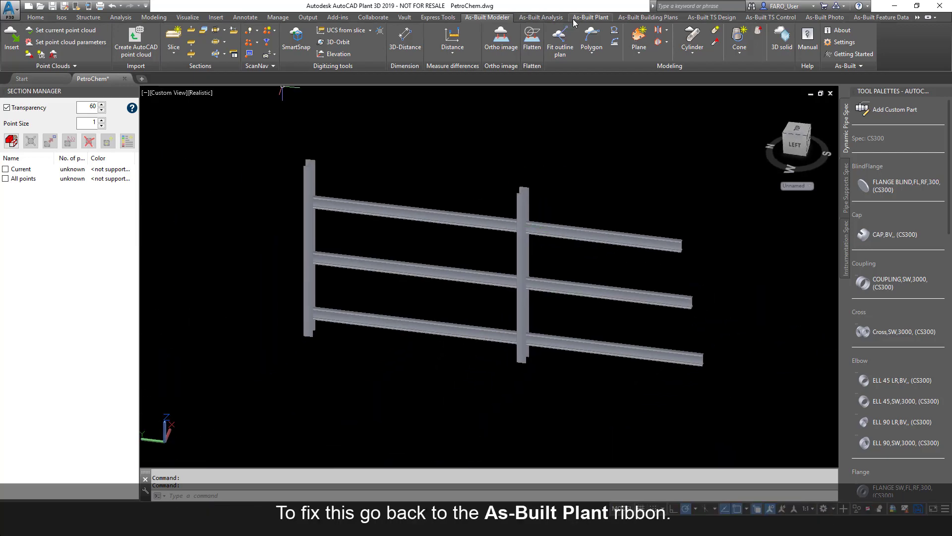
- Apply steel constraints with default tolerances to all eight window-selected beams
click(590, 18)
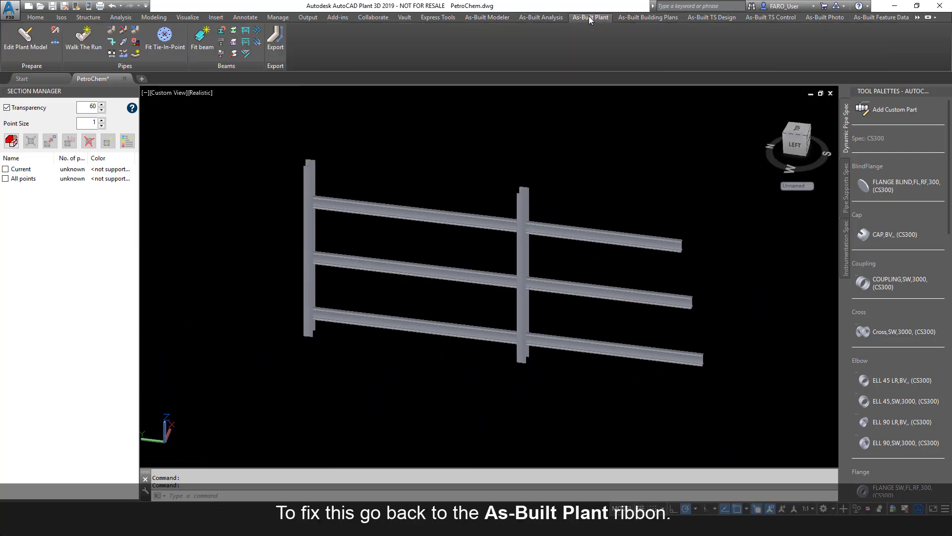
click(245, 31)
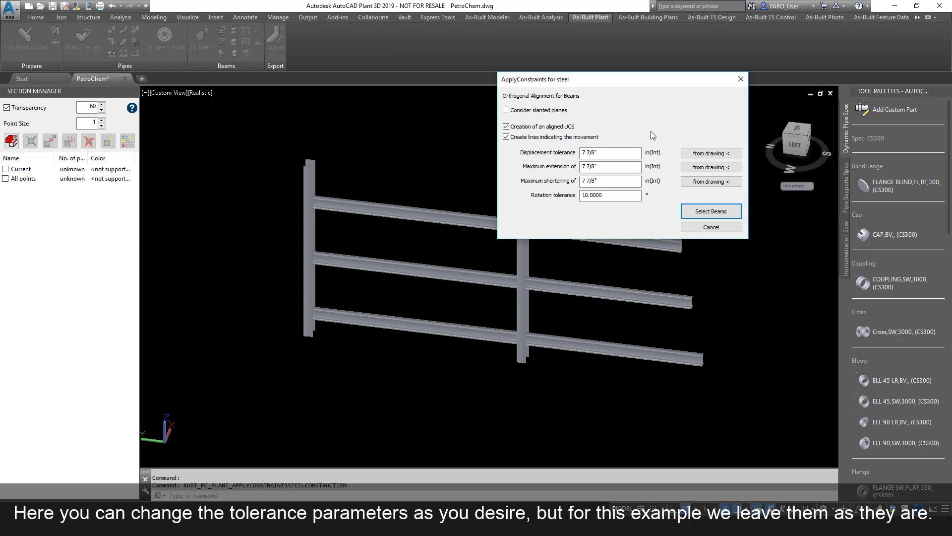
click(710, 212)
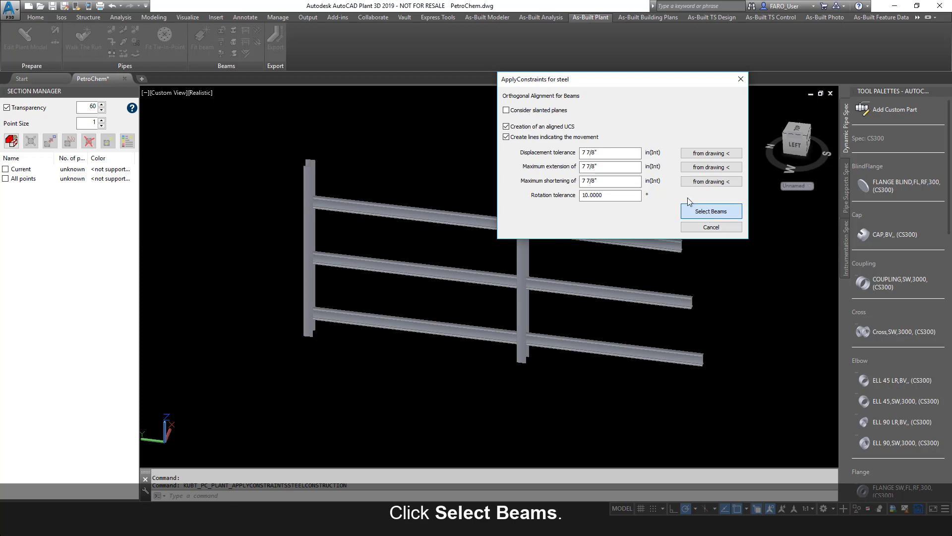
click(678, 139)
click(255, 434)
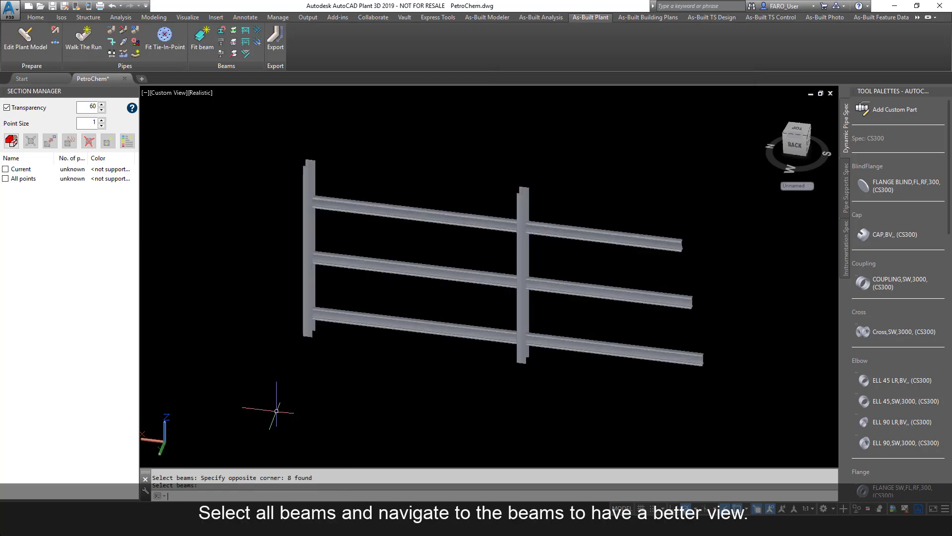
key(Return)
- Orbit and pan around the aligned frame, viewing it from the back and tilted
shift+middle_drag(684, 187, 700, 260)
scroll(447, 191, up, 10)
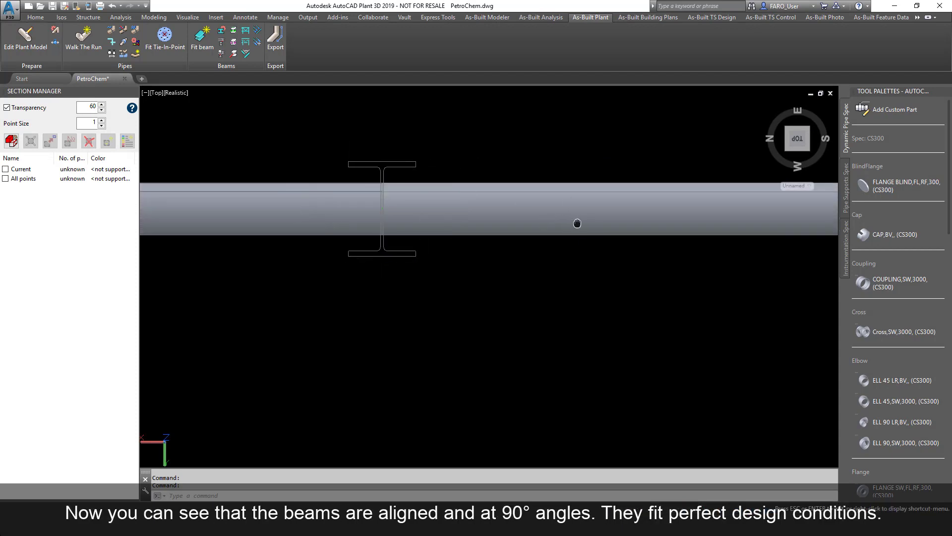
middle_drag(573, 221, 756, 228)
middle_drag(383, 225, 772, 232)
middle_drag(295, 234, 394, 255)
click(778, 149)
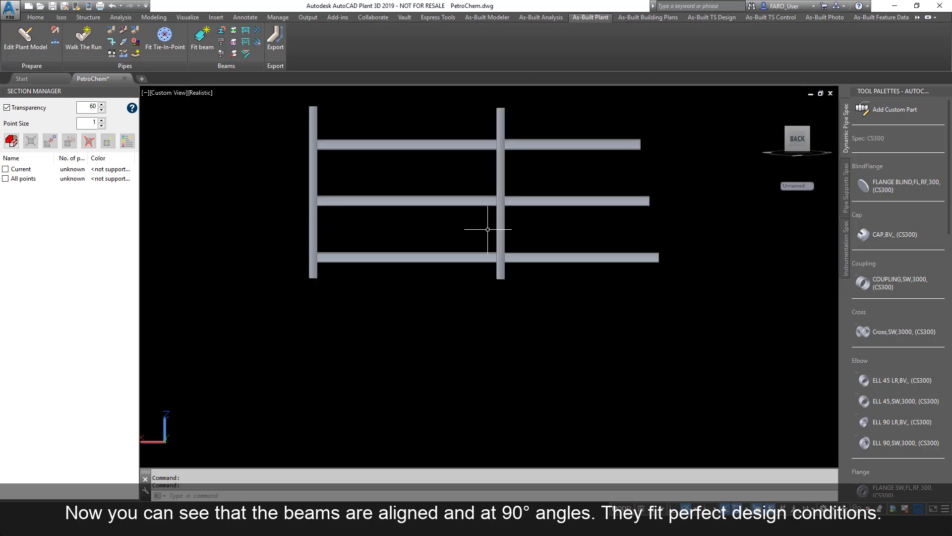
shift+middle_drag(507, 213, 466, 224)
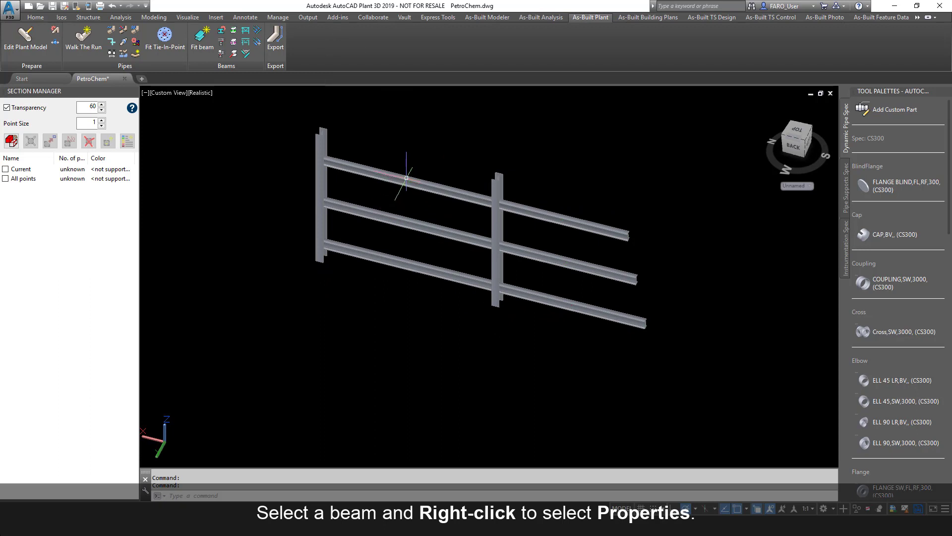
- Show the top beam's Properties, identifying it as a KUBITPLANTBEAM entity
click(394, 174)
right_click(407, 180)
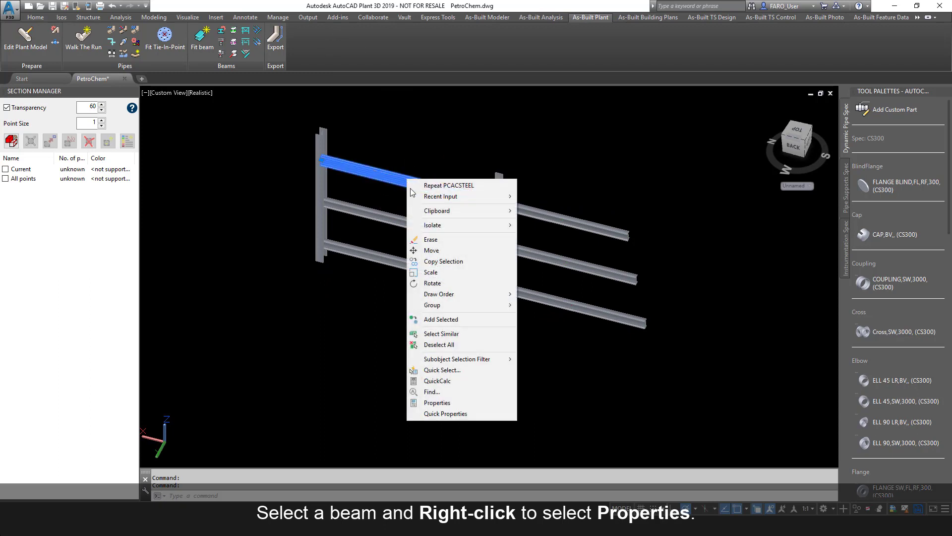
click(448, 402)
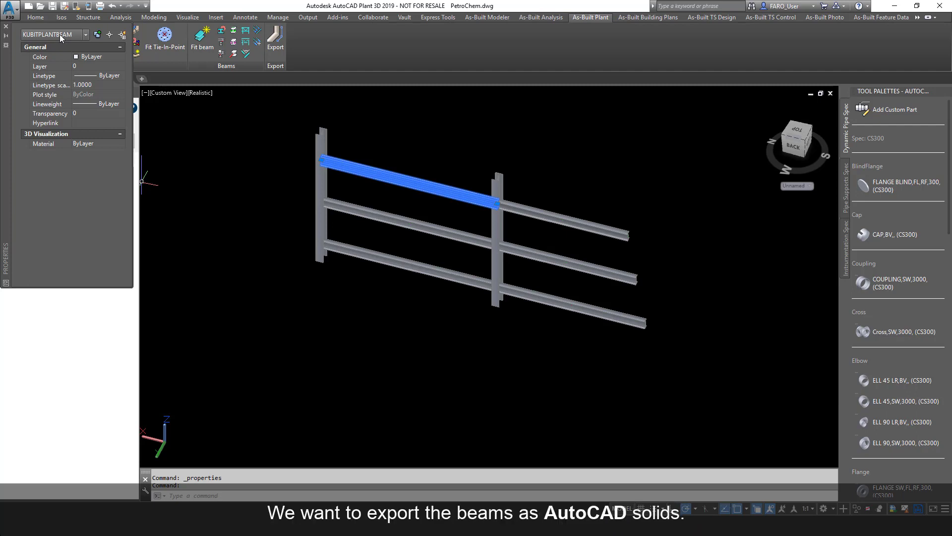
- Export all eight beams as cyan AutoCAD 3D solids with polylines and tags
click(276, 40)
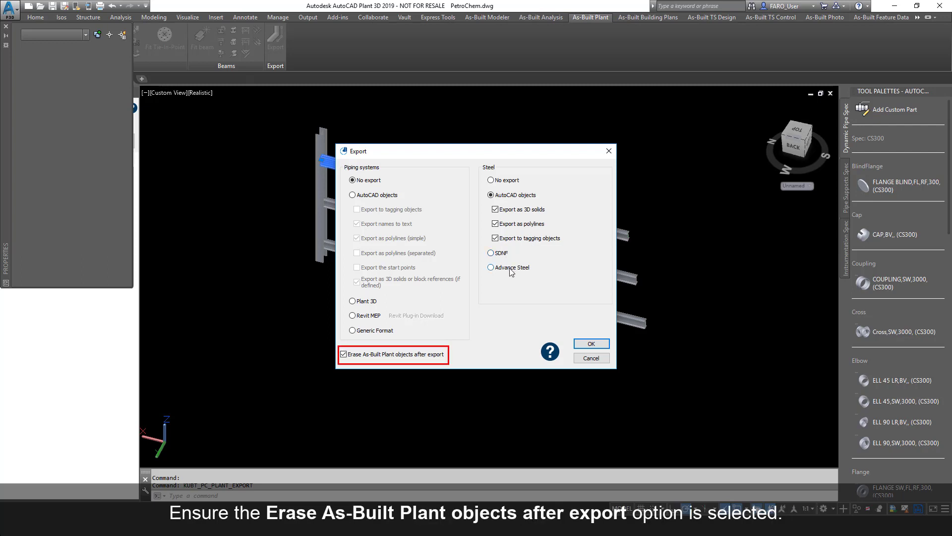
click(591, 343)
drag(677, 125, 261, 338)
key(Return)
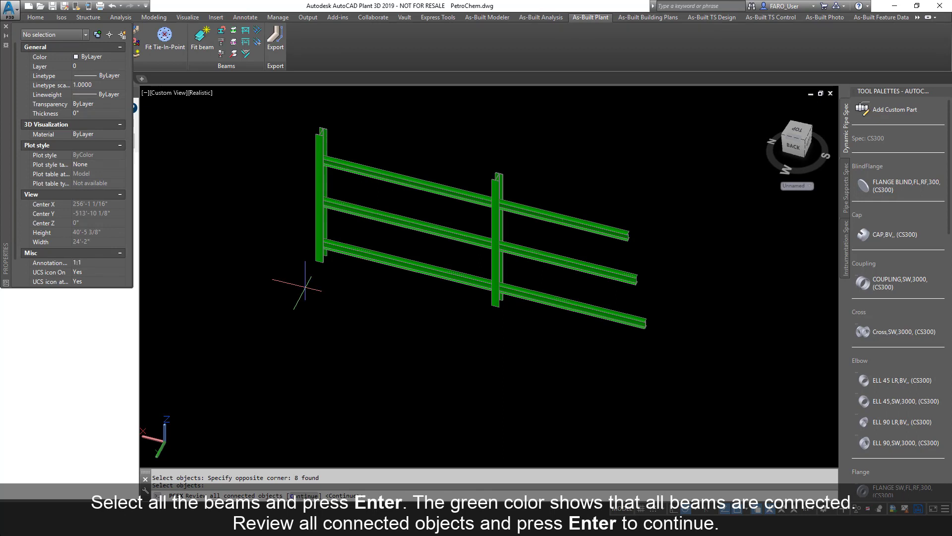
key(Return)
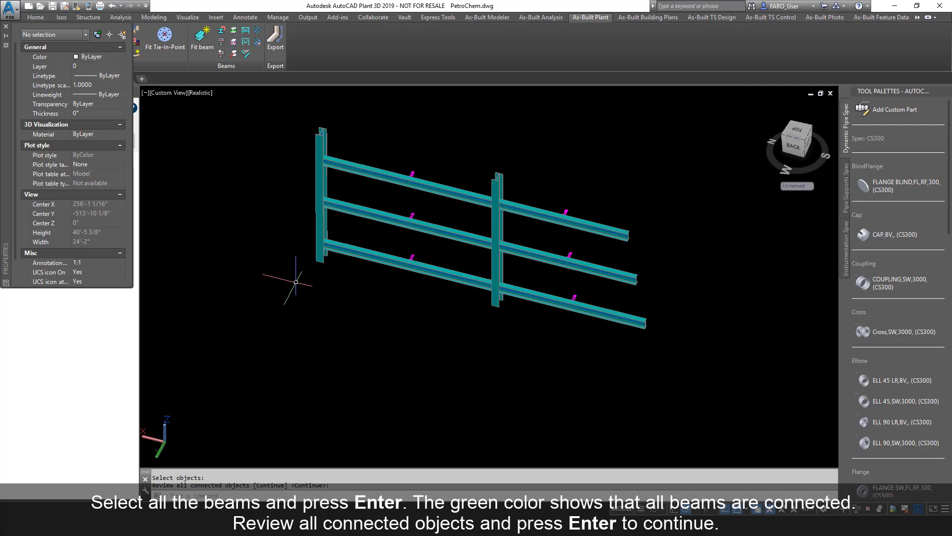
- Check the middle column is a 3D Solid, then erase the upper right beam solid
click(496, 182)
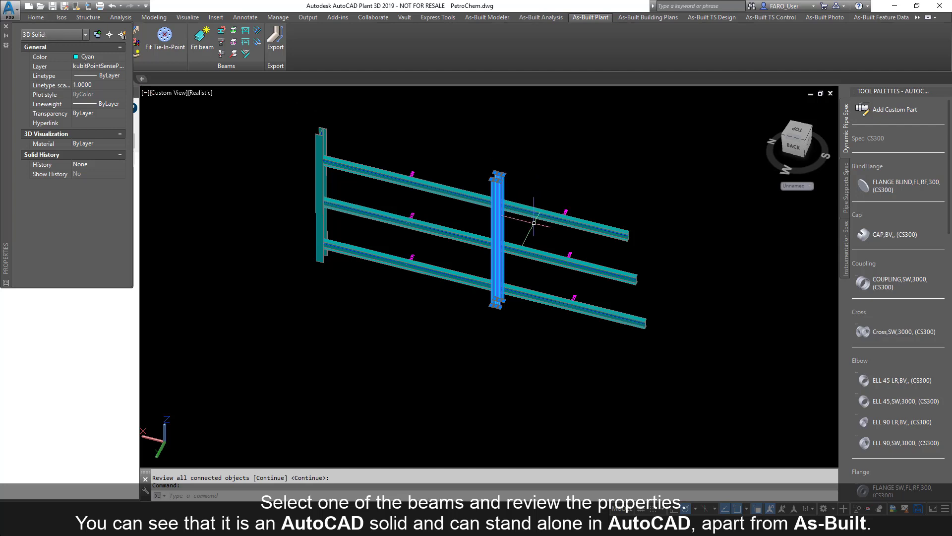
key(Escape)
scroll(534, 221, up, 5)
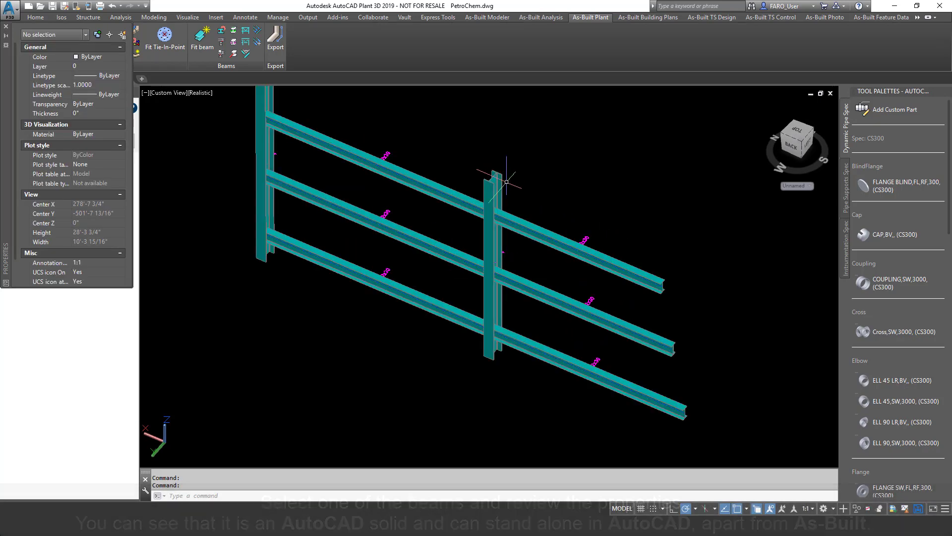
middle_drag(510, 218, 372, 123)
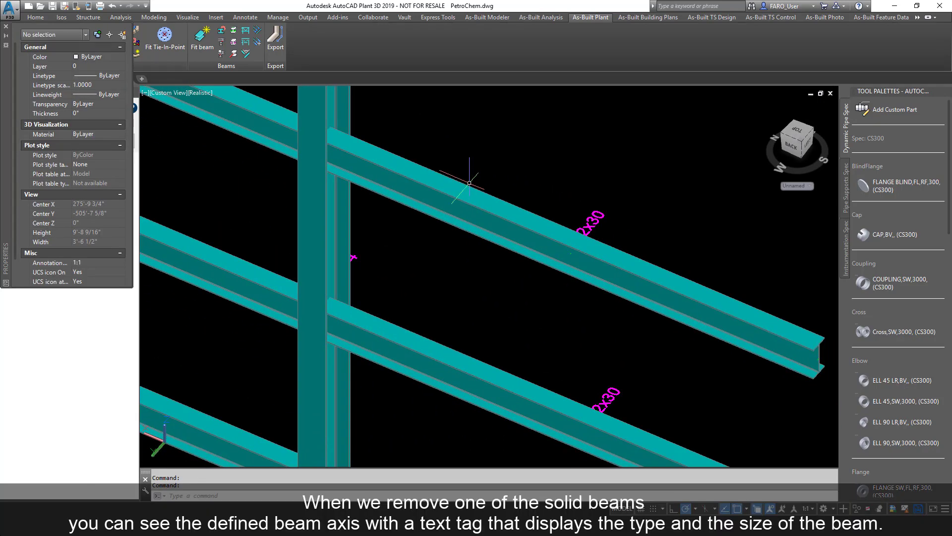
click(469, 187)
key(Delete)
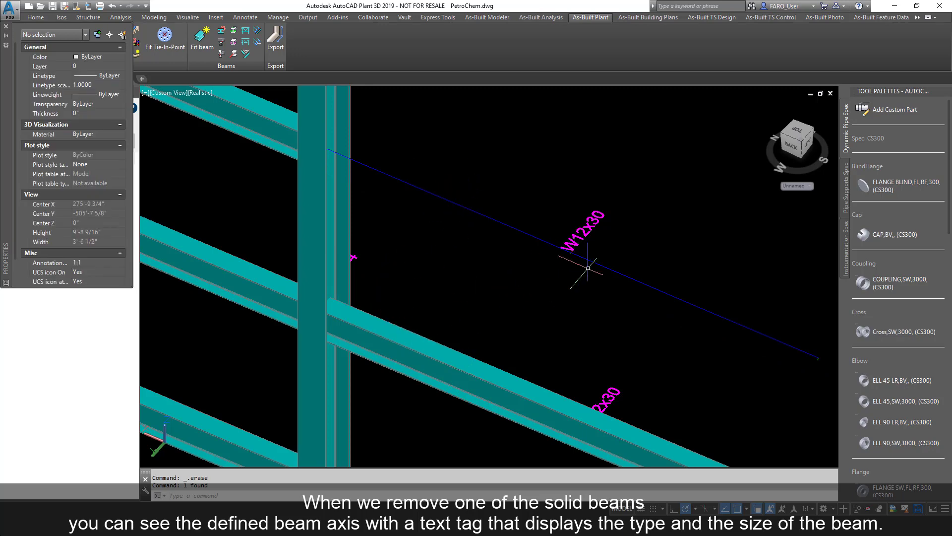
middle_drag(584, 231, 521, 318)
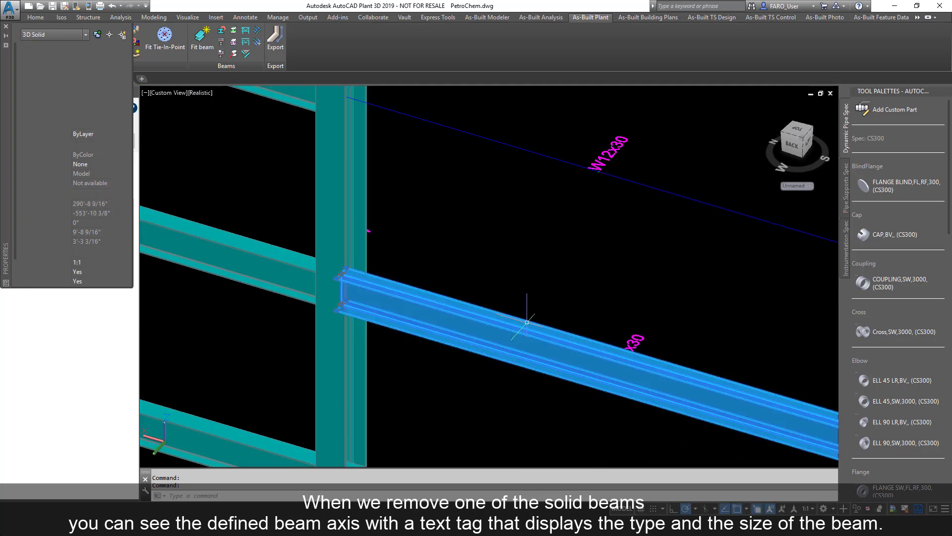
scroll(425, 233, down, 5)
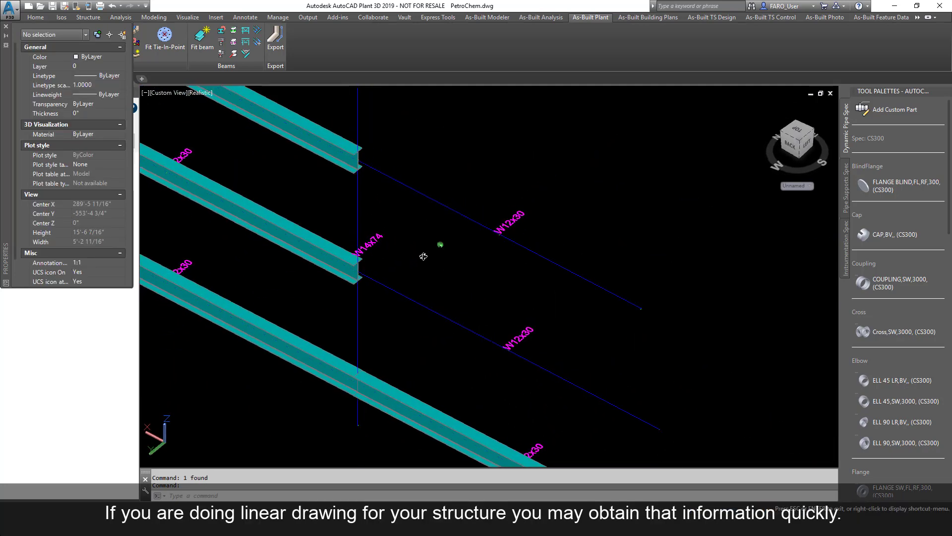
scroll(418, 246, down, 5)
scroll(491, 275, down, 1)
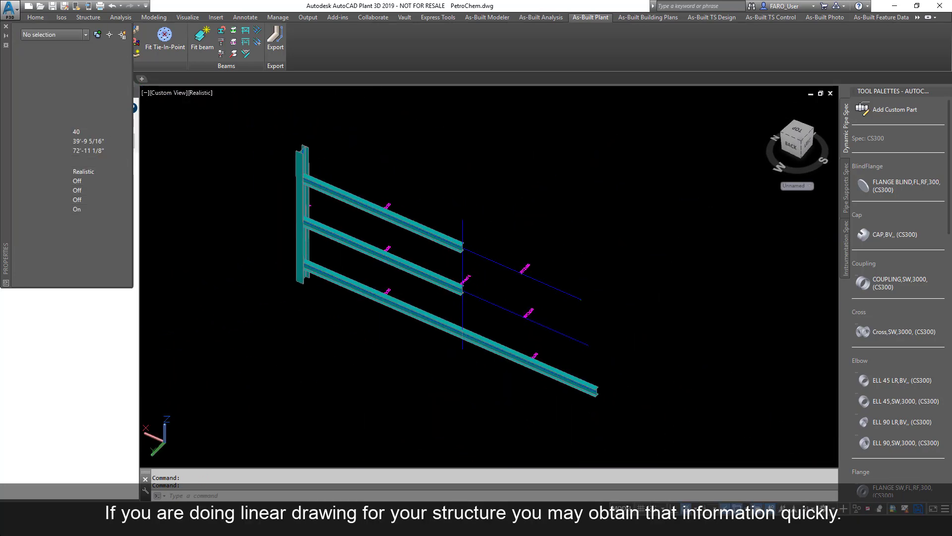